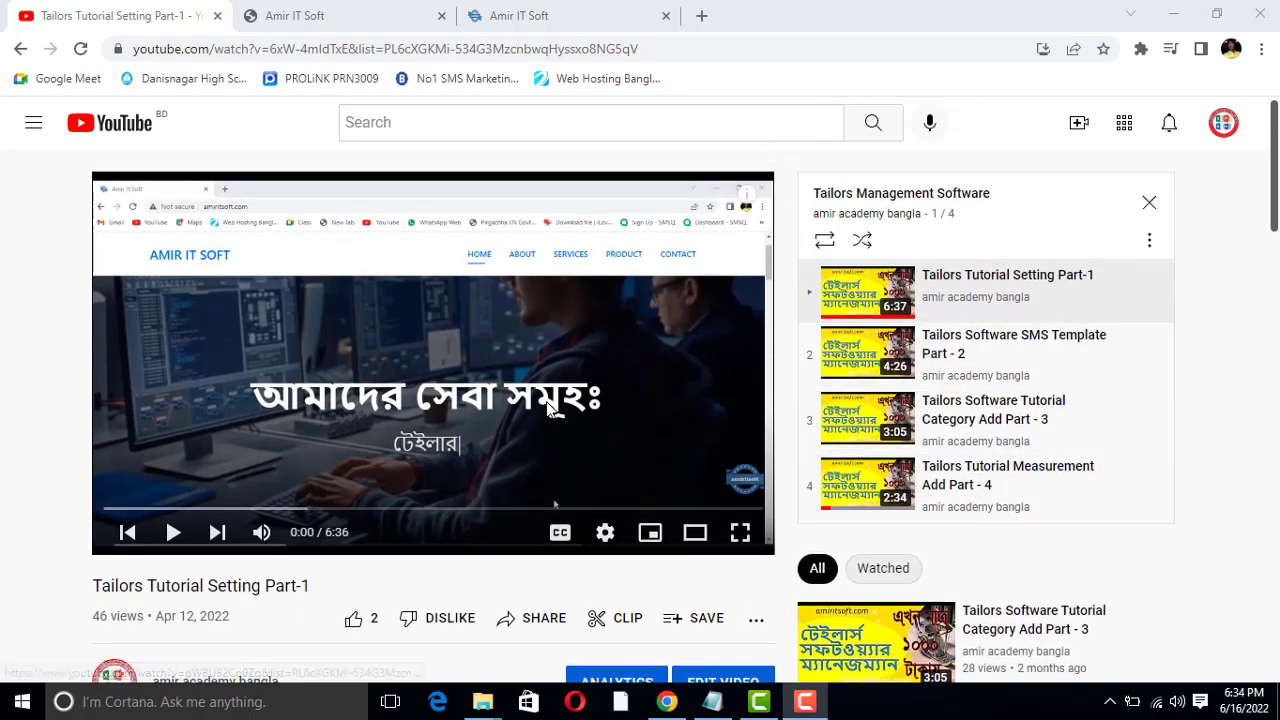
# Look over the Tailors Tutorial Setting Part-1 video page, including its title, description and playlist
pyautogui.scroll(-1, 535, 391)
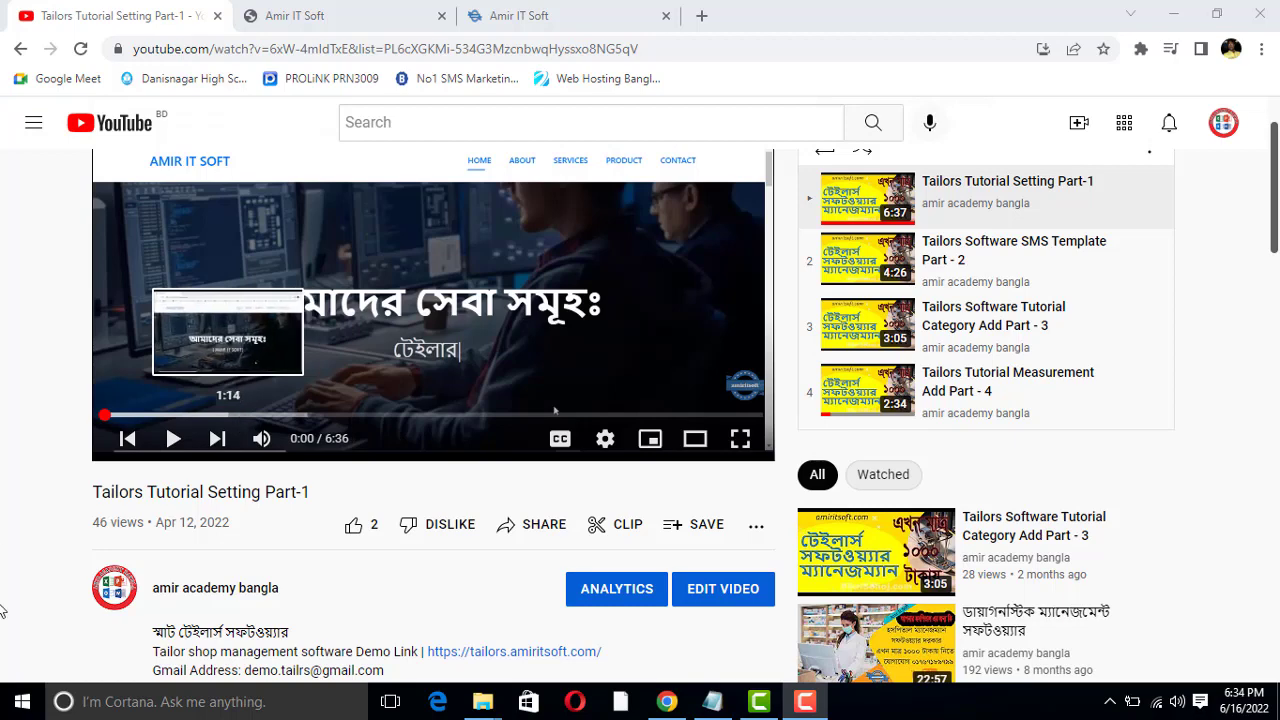
pyautogui.scroll(1, 236, 515)
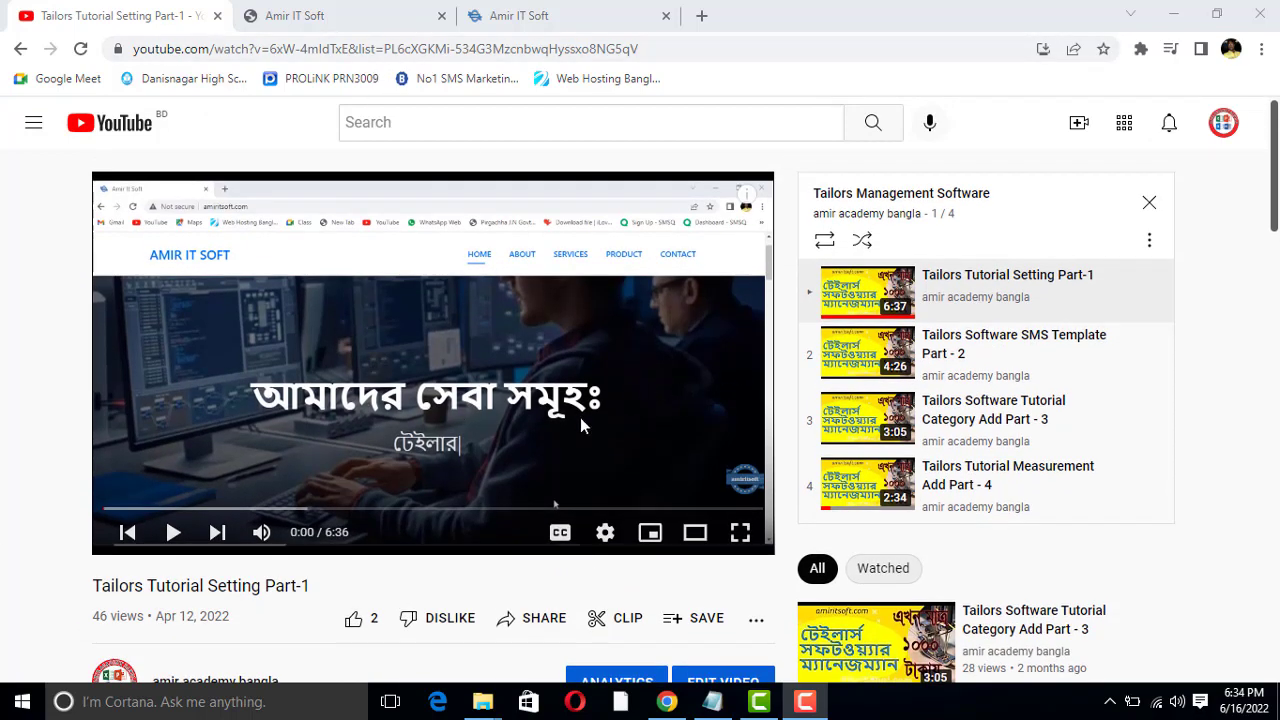
pyautogui.scroll(-1, 565, 395)
pyautogui.scroll(1, 554, 354)
pyautogui.scroll(-3, 454, 370)
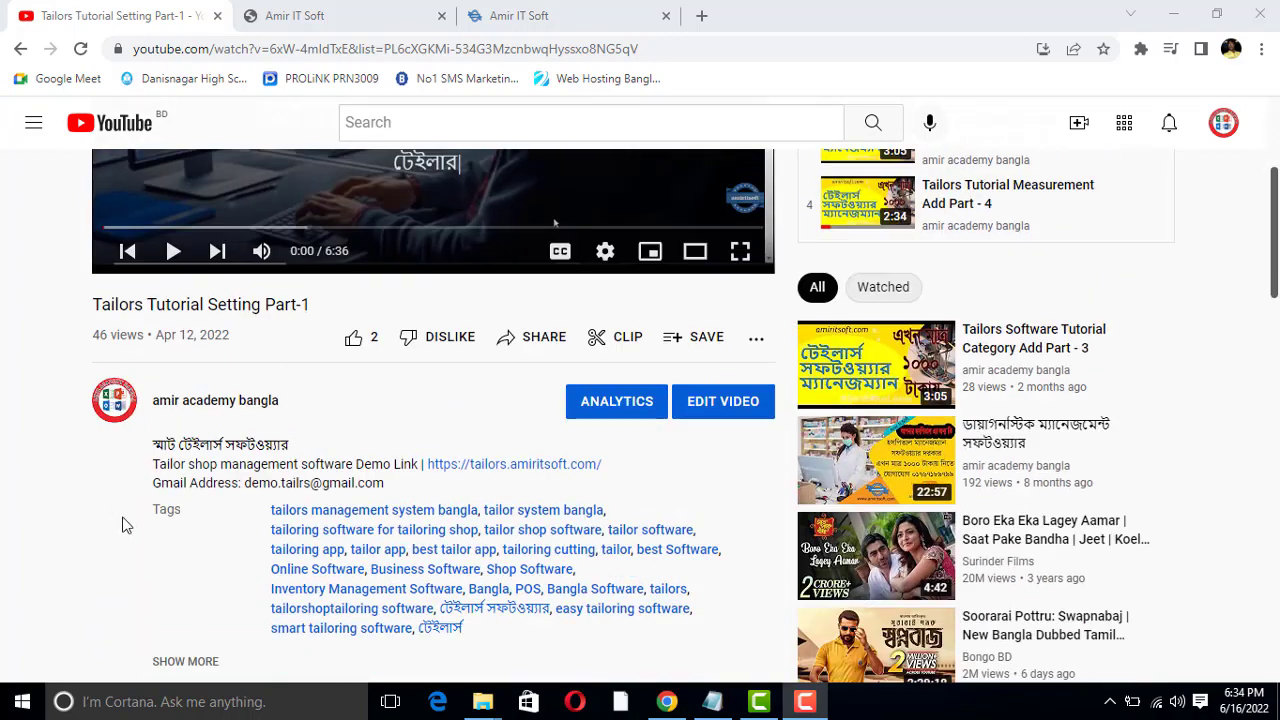
pyautogui.scroll(3, 748, 418)
pyautogui.scroll(-2, 414, 591)
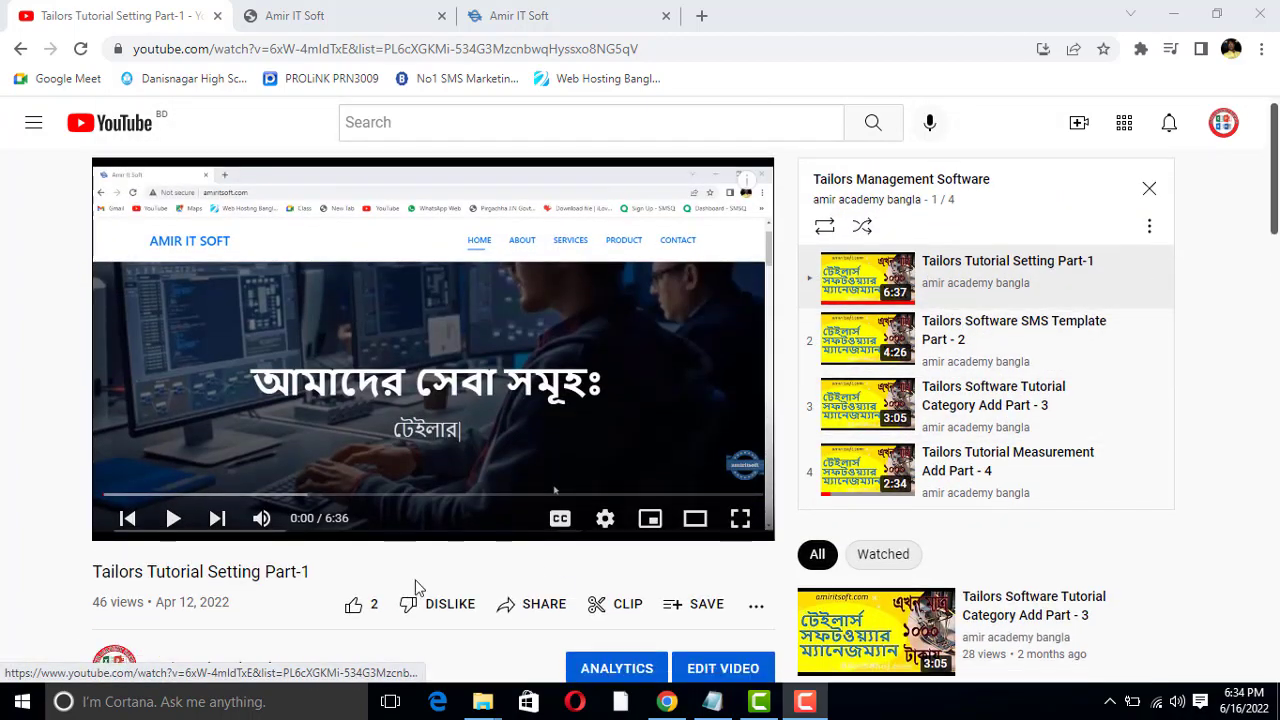
pyautogui.moveTo(96, 398); pyautogui.dragTo(272, 398)
pyautogui.click(183, 397)
pyautogui.click(268, 398)
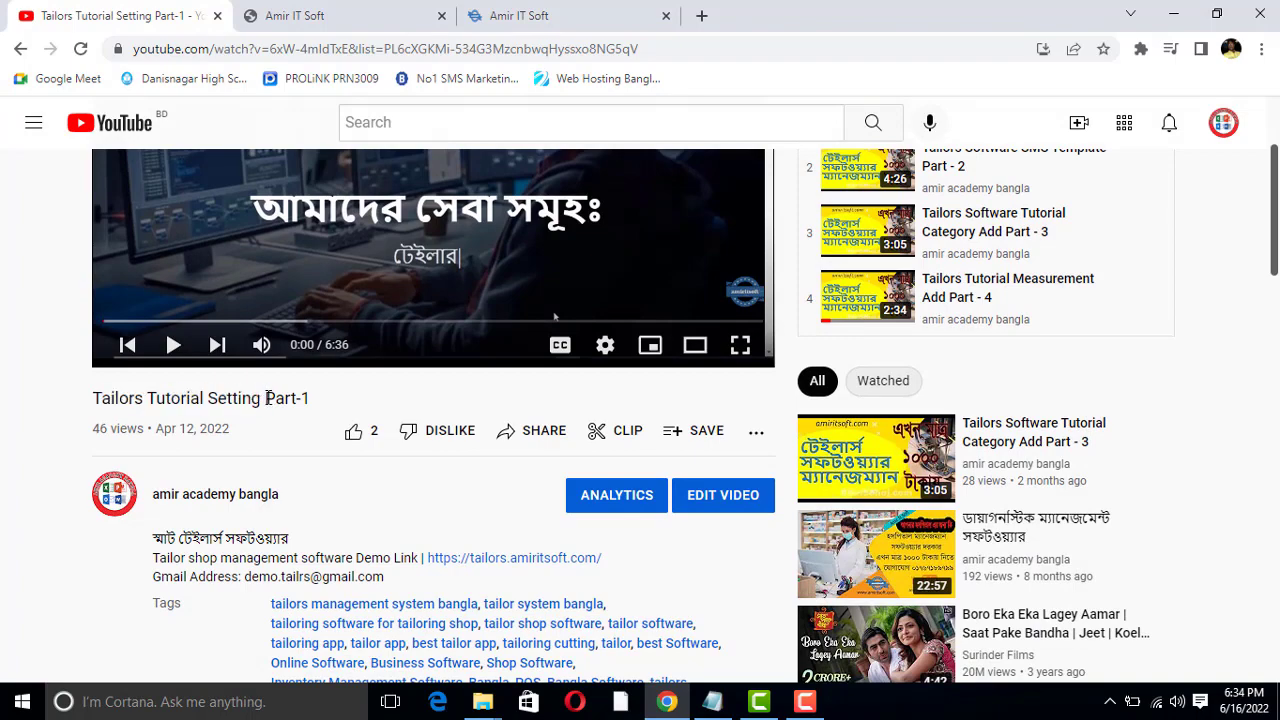
pyautogui.scroll(-2, 375, 425)
pyautogui.scroll(4, 375, 425)
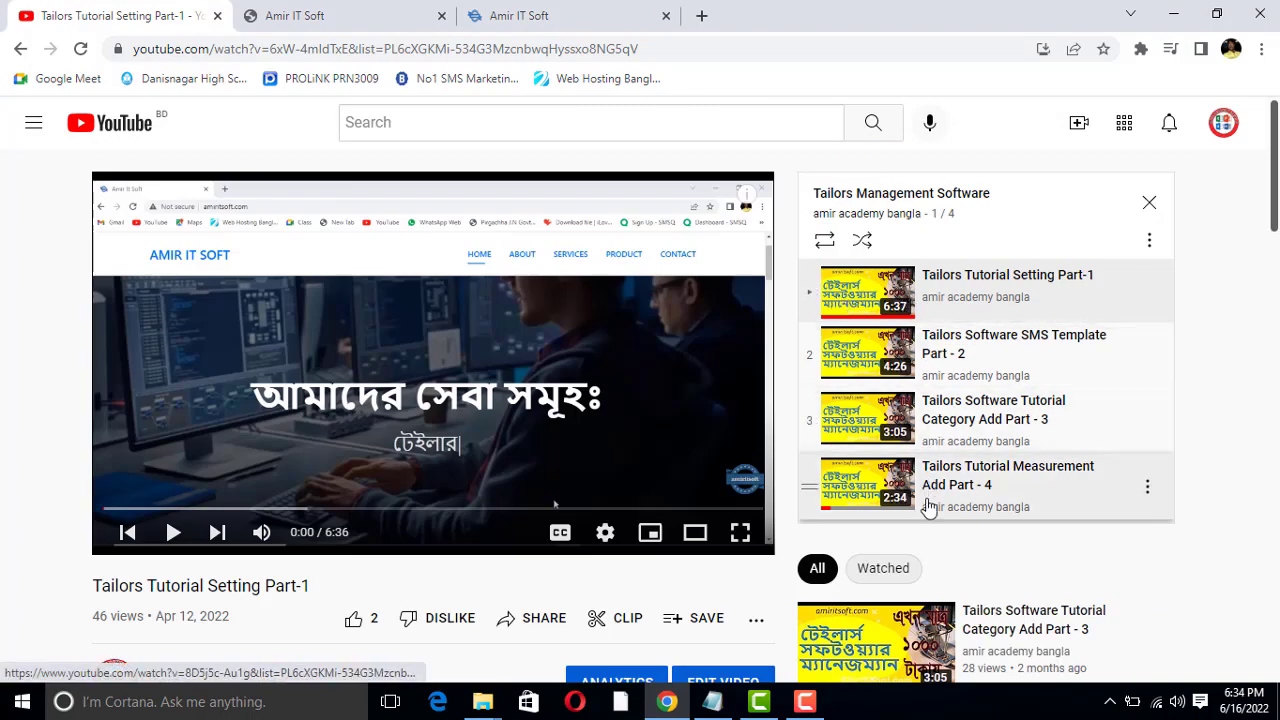
# Open the tailor shop software demo link from the video description in a new browser tab and view its login page
pyautogui.scroll(-2, 929, 340)
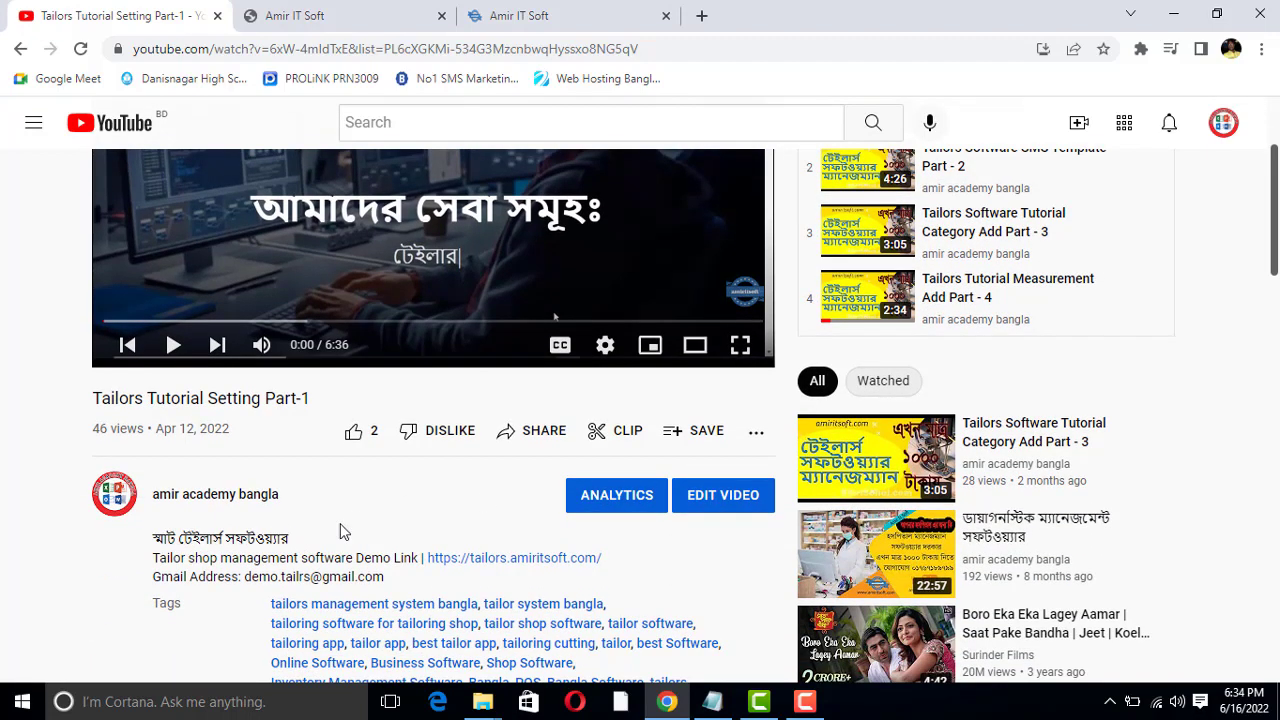
pyautogui.rightClick(497, 566)
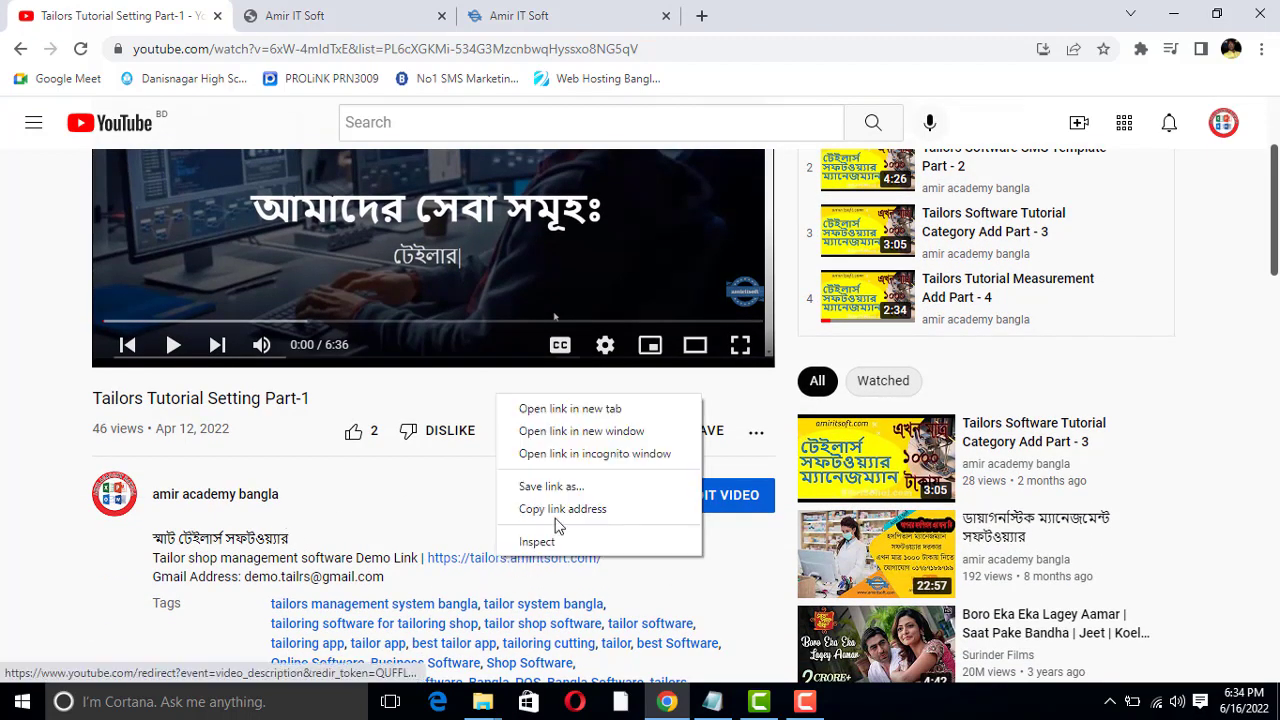
pyautogui.click(567, 412)
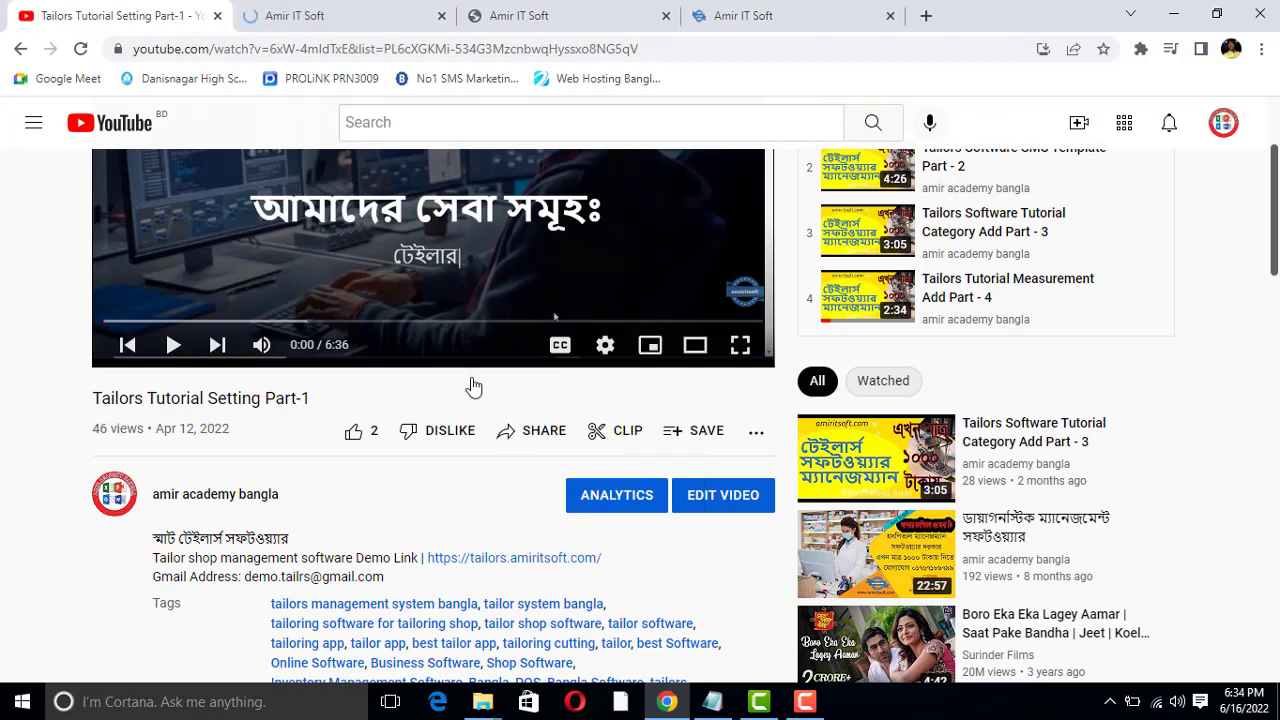
pyautogui.click(345, 8)
pyautogui.click(549, 368)
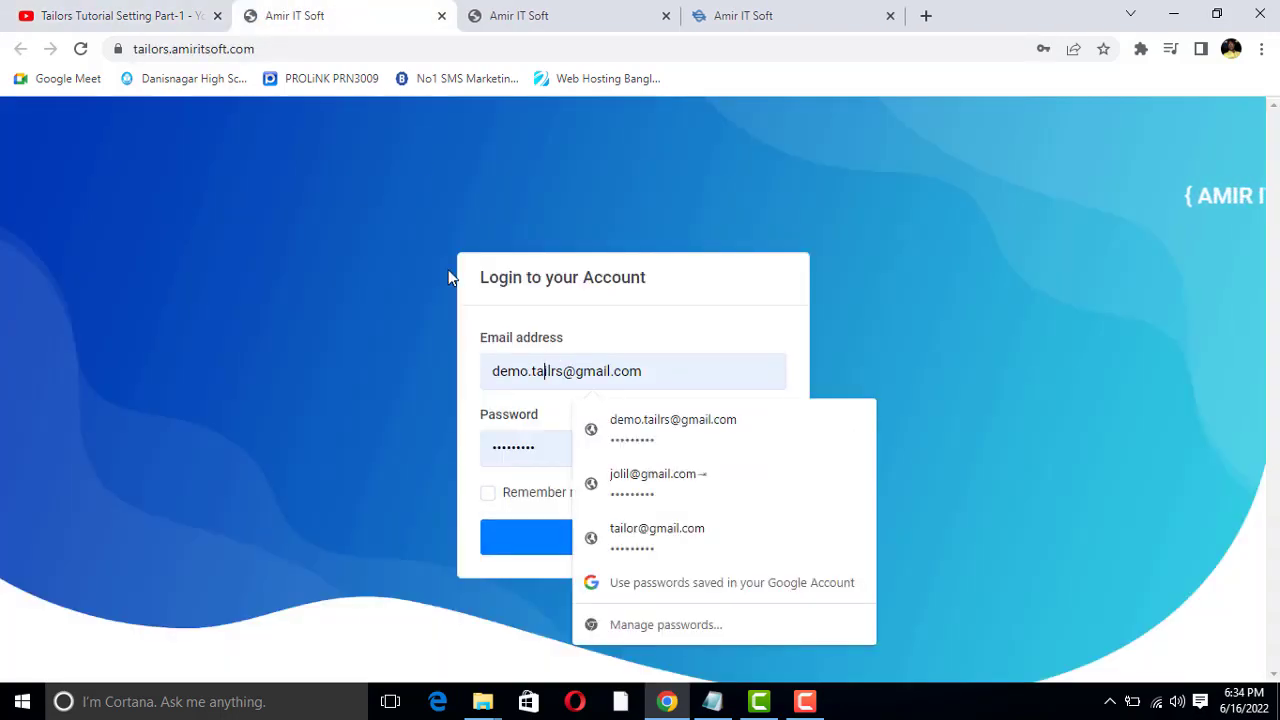
# Return to the tutorial video page, expand its full description and examine the demo account's login email and password
pyautogui.click(70, 12)
pyautogui.scroll(-3, 335, 464)
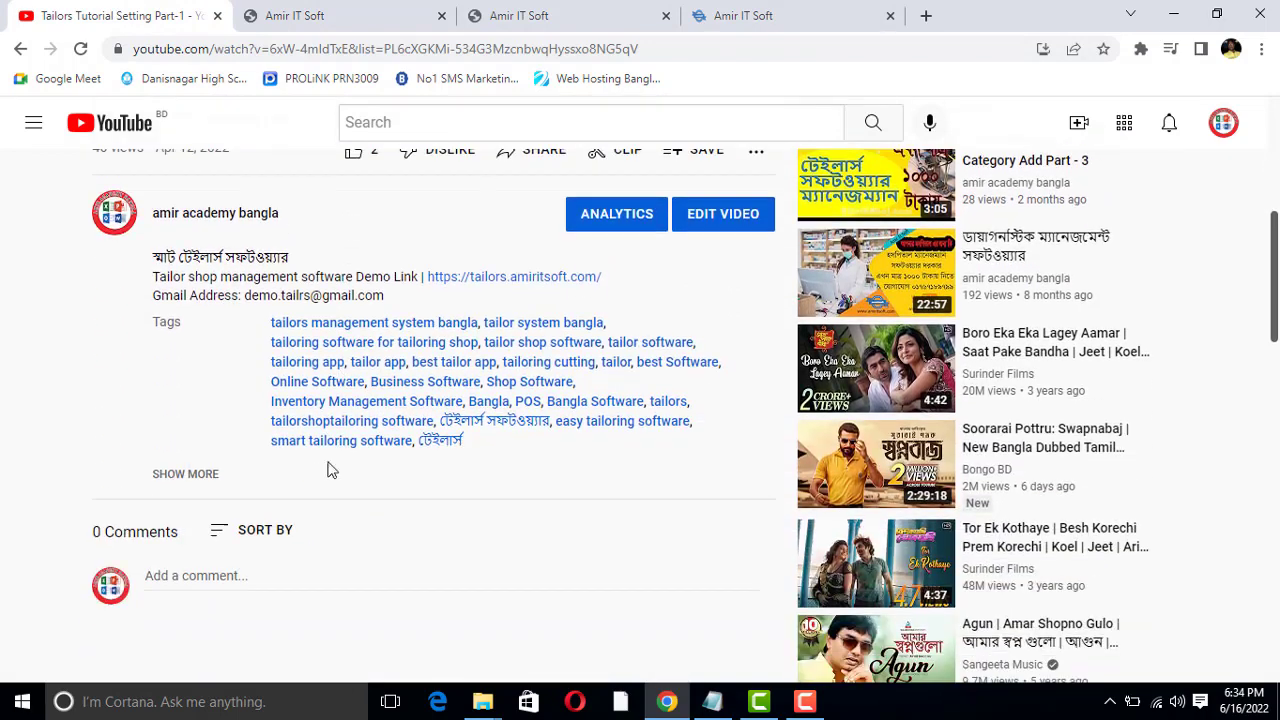
pyautogui.click(190, 474)
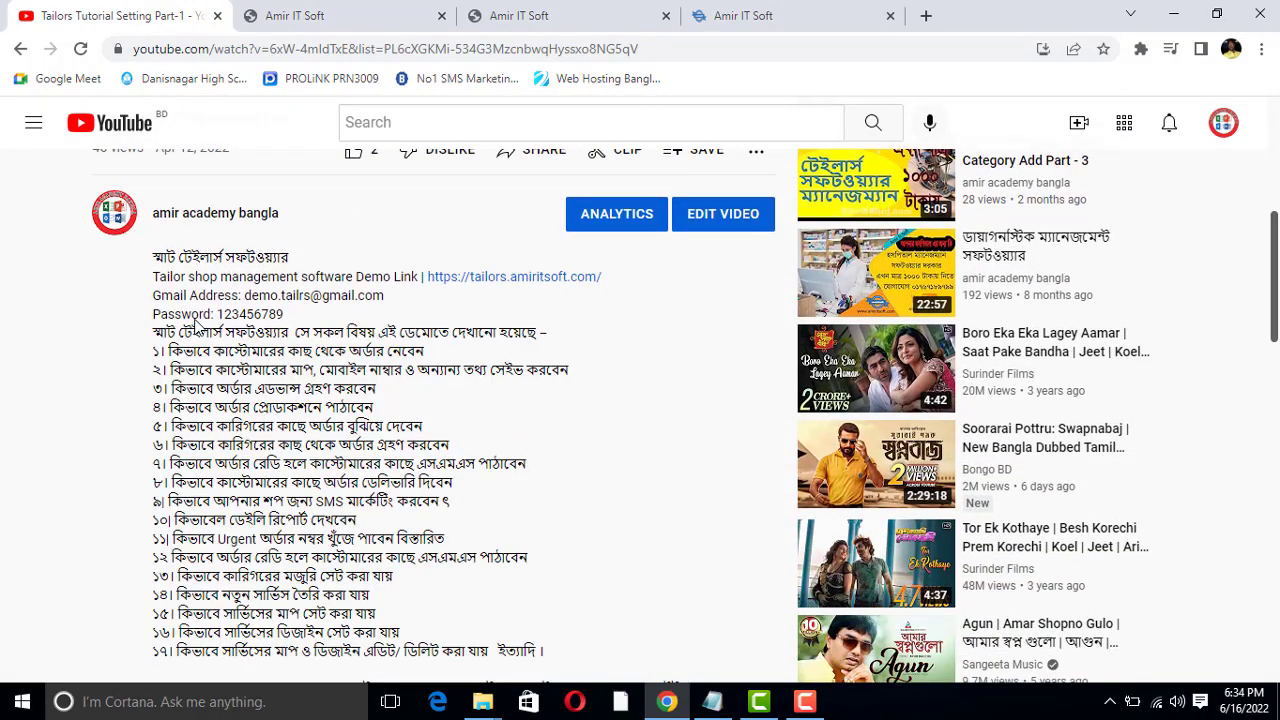
pyautogui.moveTo(196, 291); pyautogui.dragTo(378, 292)
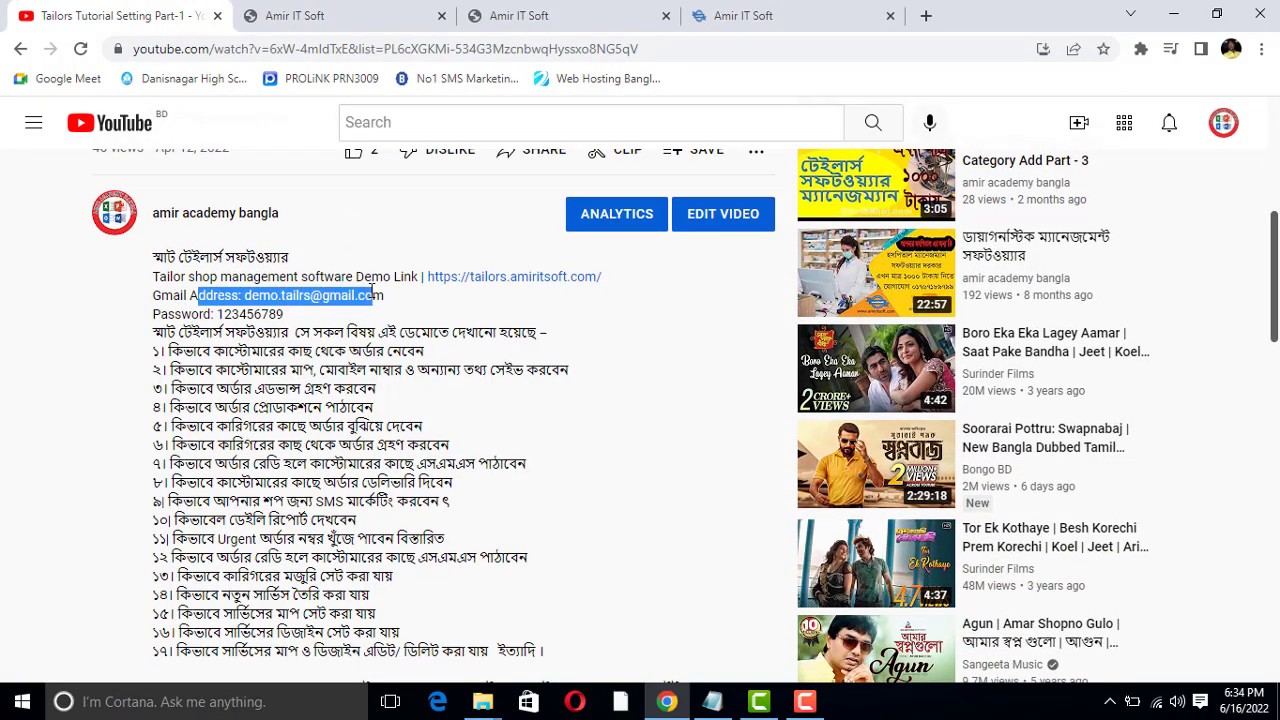
pyautogui.click(280, 314)
pyautogui.doubleClick(227, 314)
pyautogui.click(276, 315)
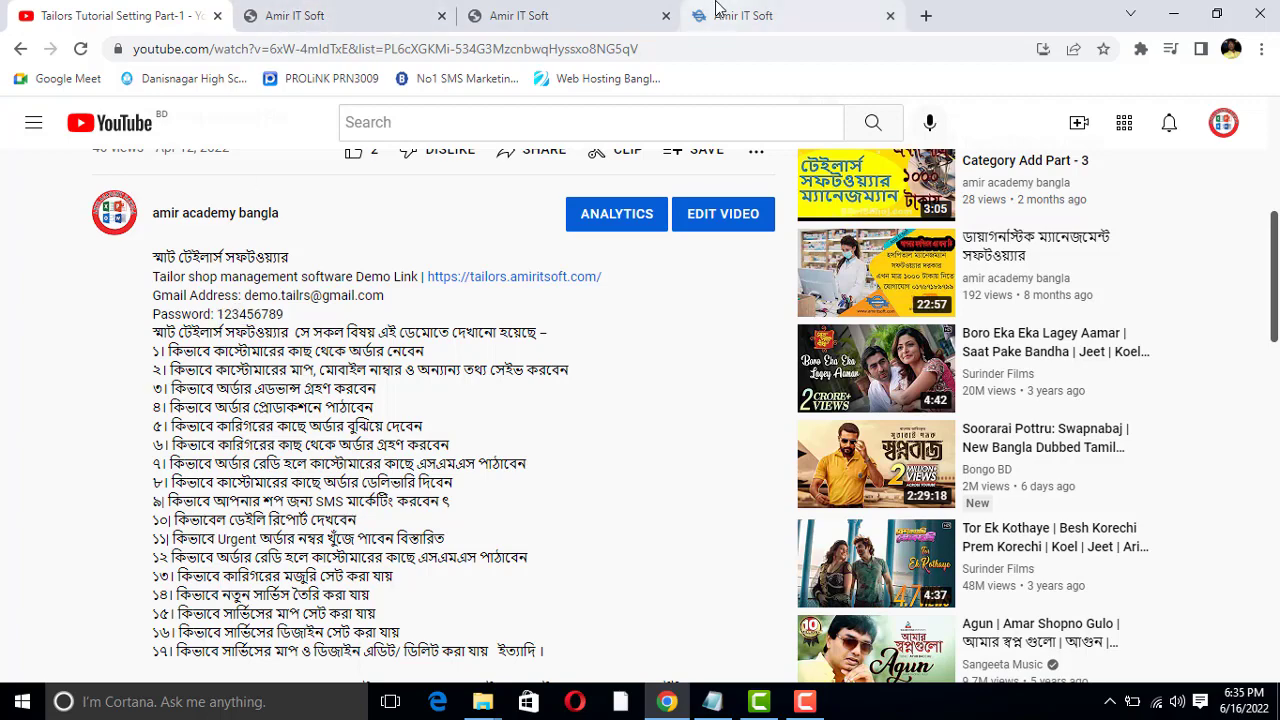
pyautogui.scroll(1, 370, 527)
pyautogui.scroll(2, 370, 527)
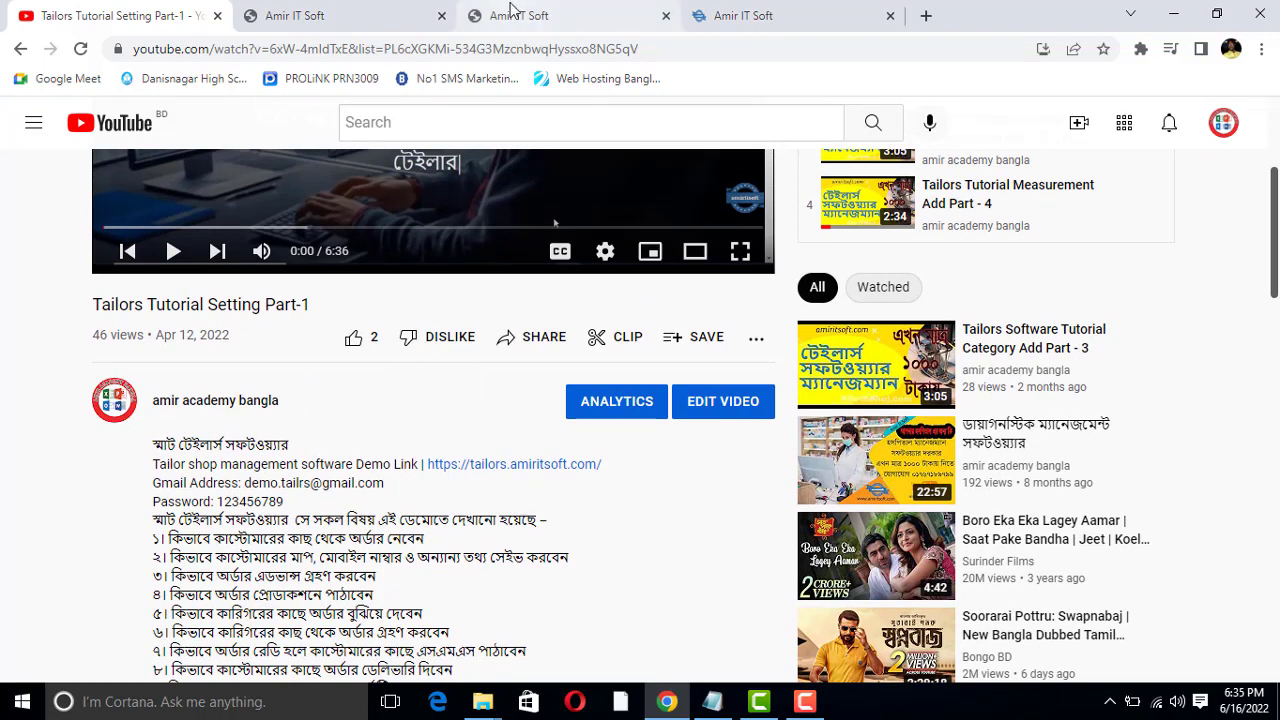
# Highlight the line with the tailor shop management software demo link in the video description
pyautogui.tripleClick(322, 466)
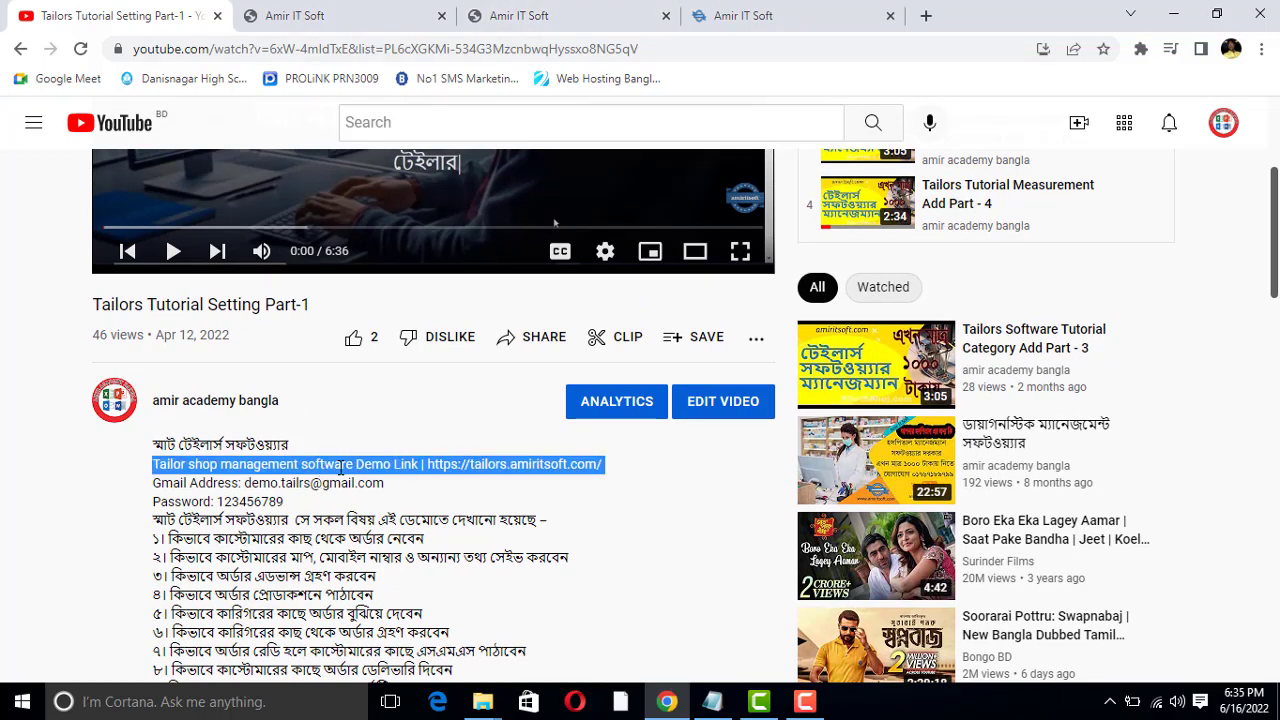
pyautogui.click(340, 467)
pyautogui.tripleClick(340, 467)
pyautogui.click(344, 464)
pyautogui.tripleClick(344, 463)
pyautogui.click(344, 463)
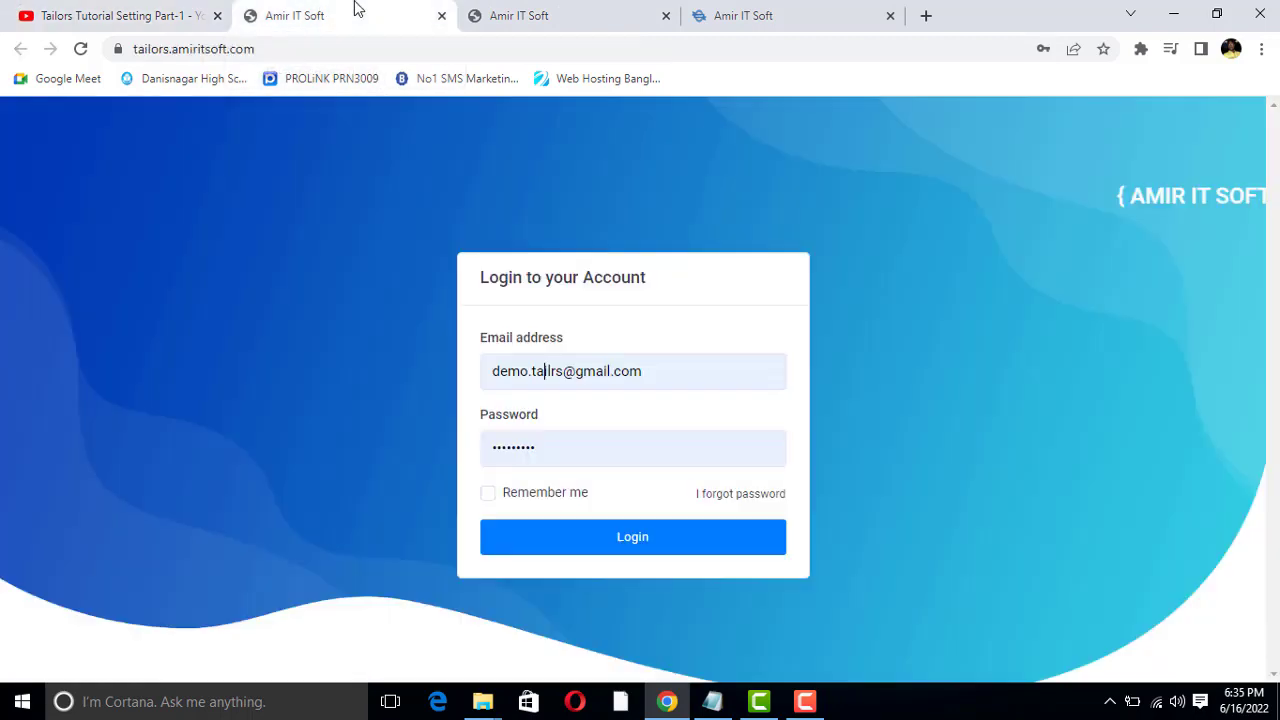
# Log in to the tailors demo site with the prefilled demo email and password
pyautogui.click(360, 10)
pyautogui.click(506, 370)
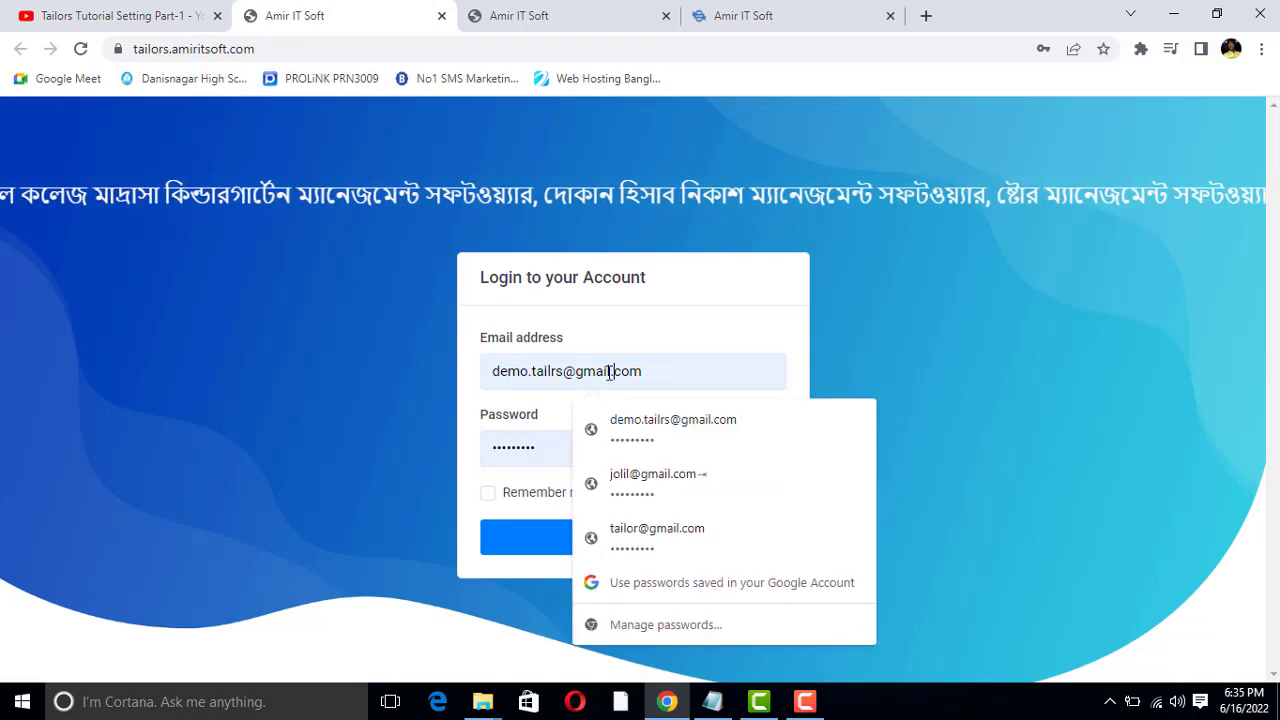
pyautogui.click(560, 449)
pyautogui.click(594, 549)
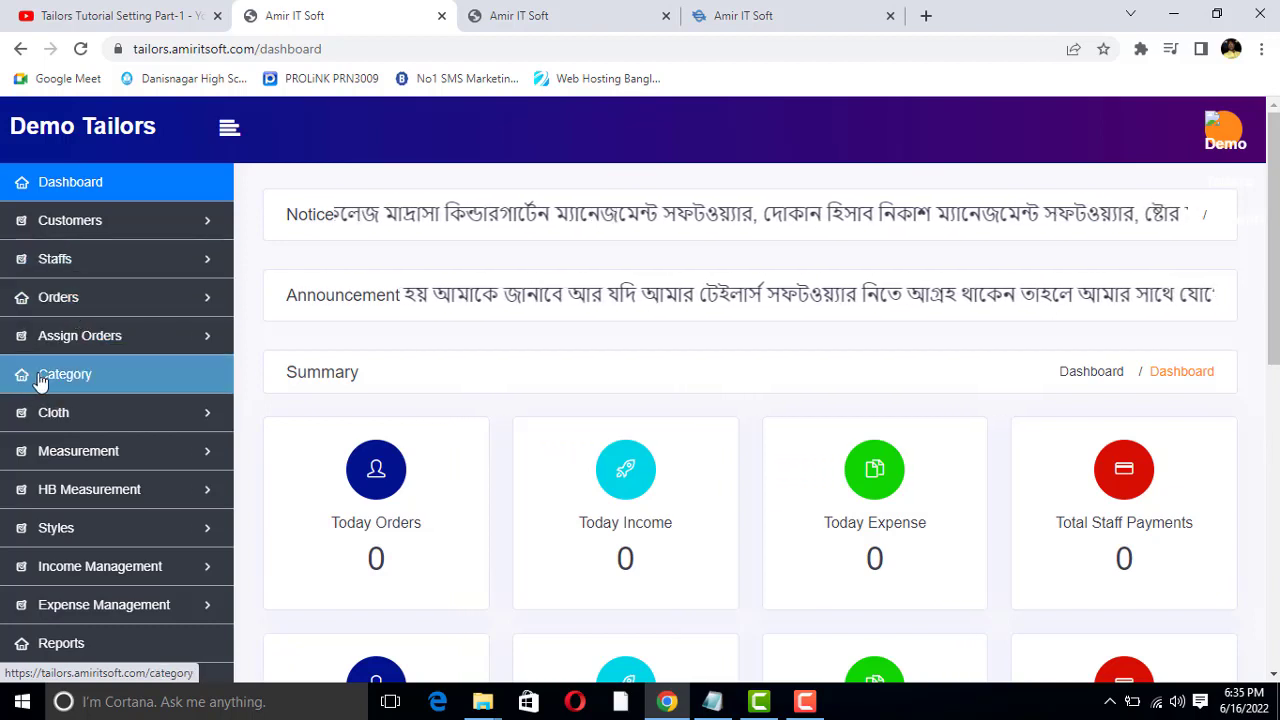
# Open the All Cloth list in the tailors management system
pyautogui.click(102, 424)
pyautogui.click(106, 419)
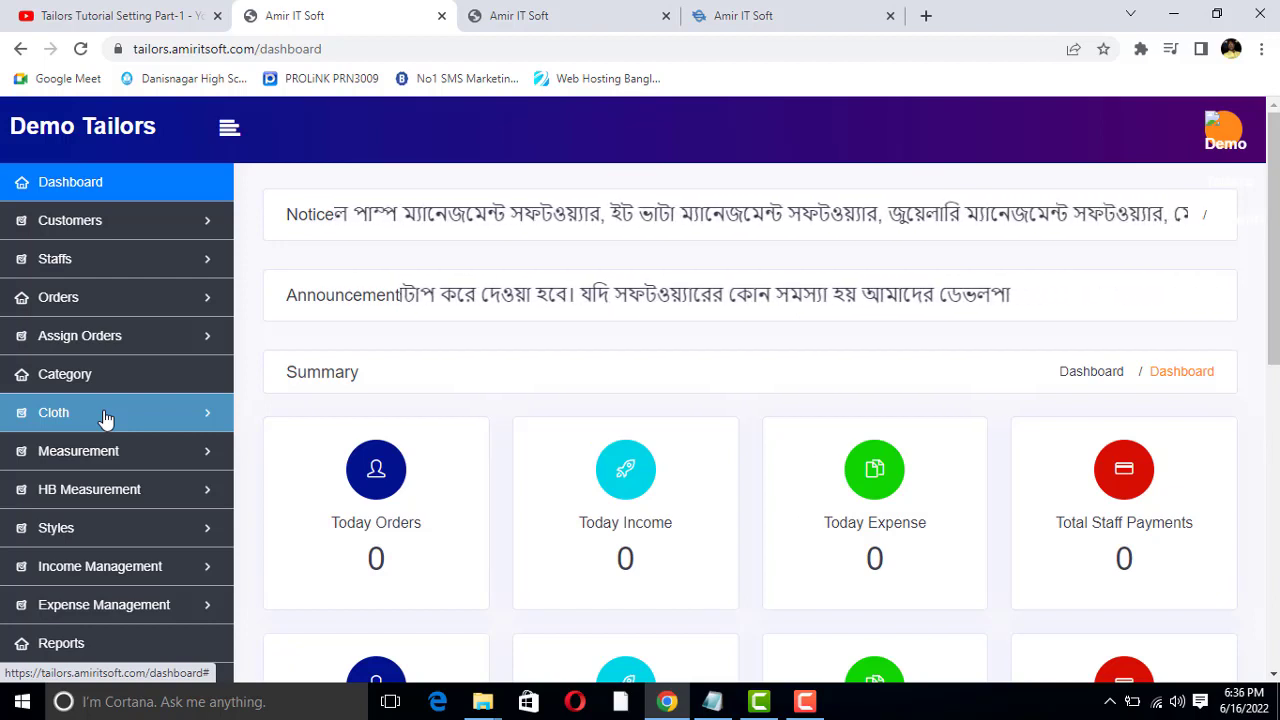
pyautogui.click(110, 422)
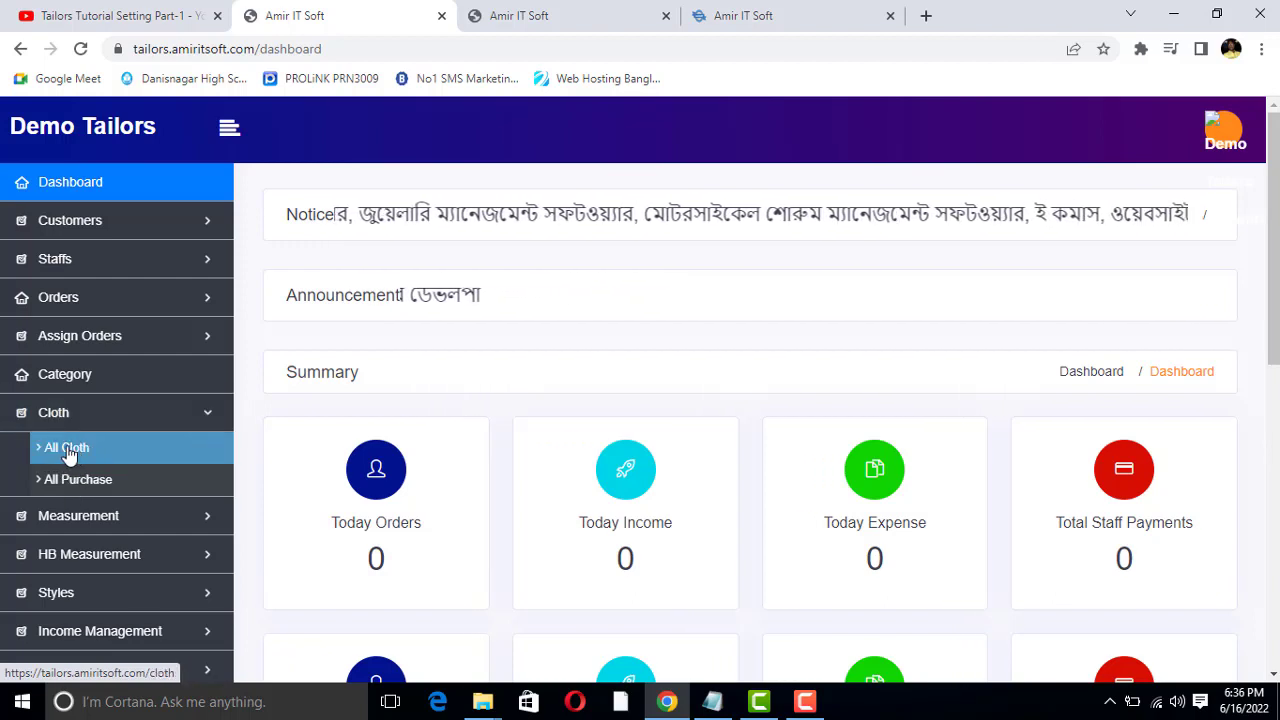
pyautogui.click(80, 452)
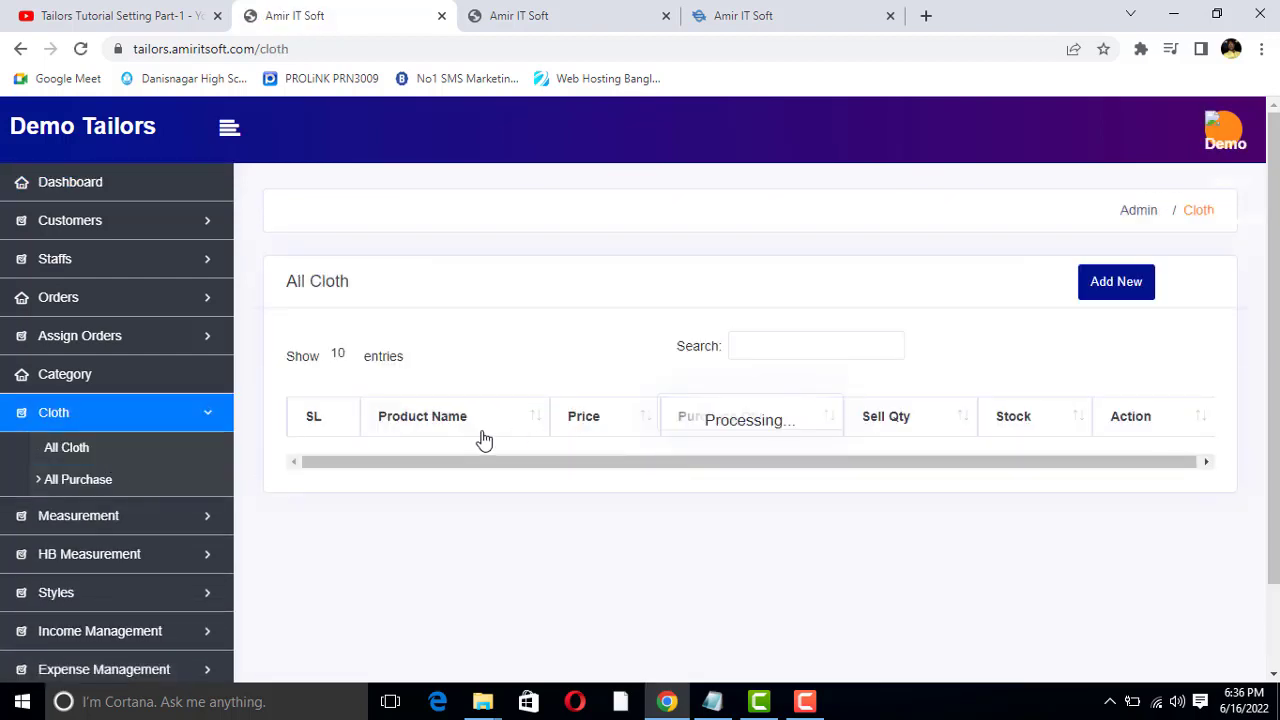
# Create a new cloth in the Shart category named "Shart Pic" with the details text "jjhfgfgfgh"
pyautogui.click(1097, 287)
pyautogui.click(538, 302)
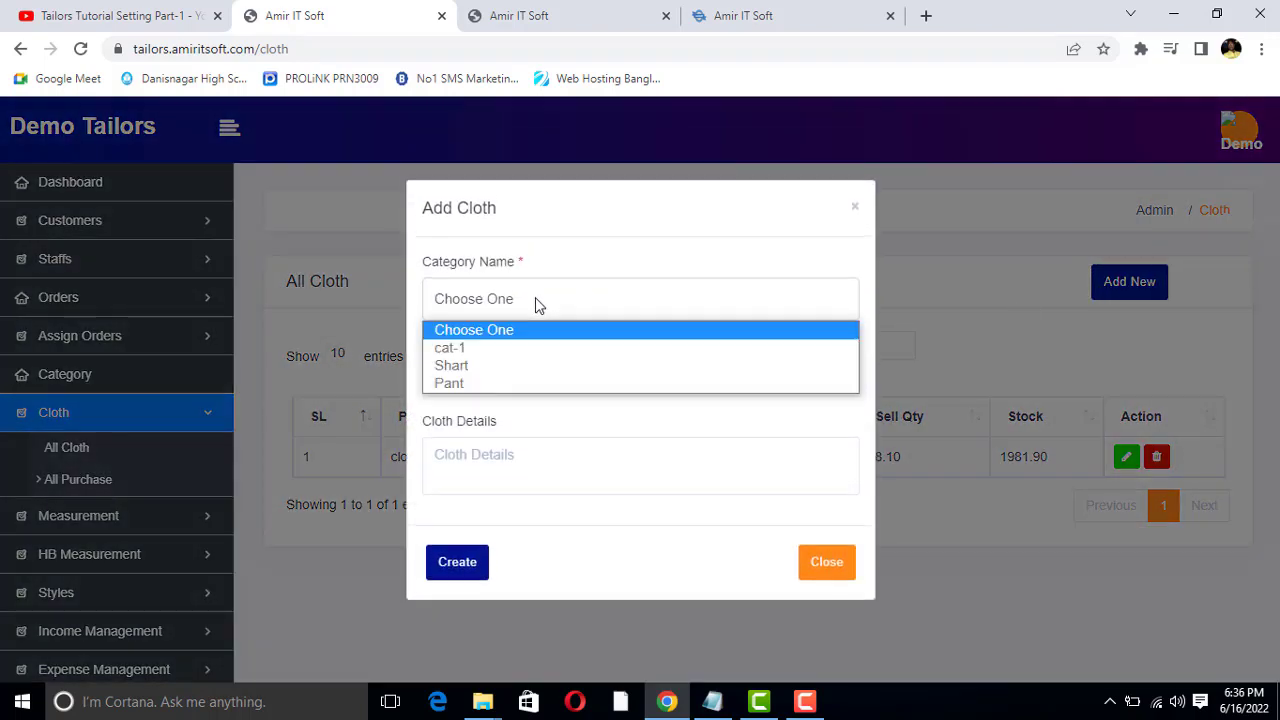
pyautogui.click(490, 366)
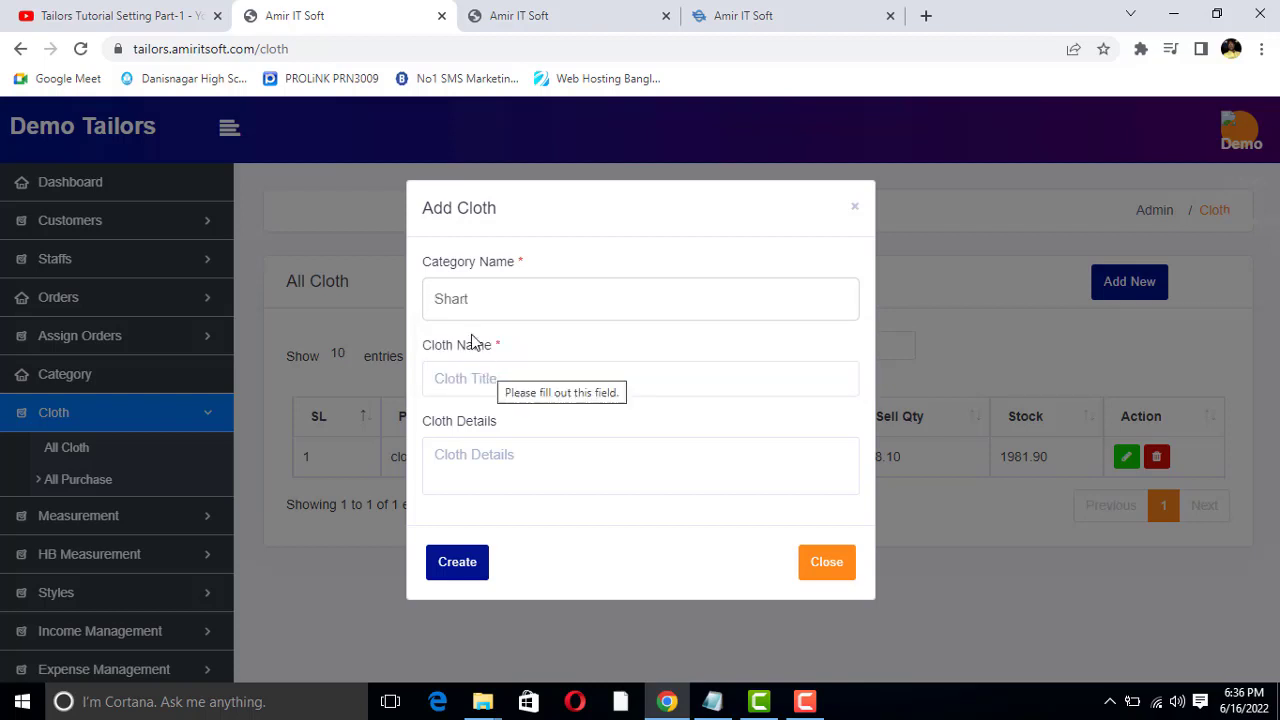
pyautogui.click(465, 378)
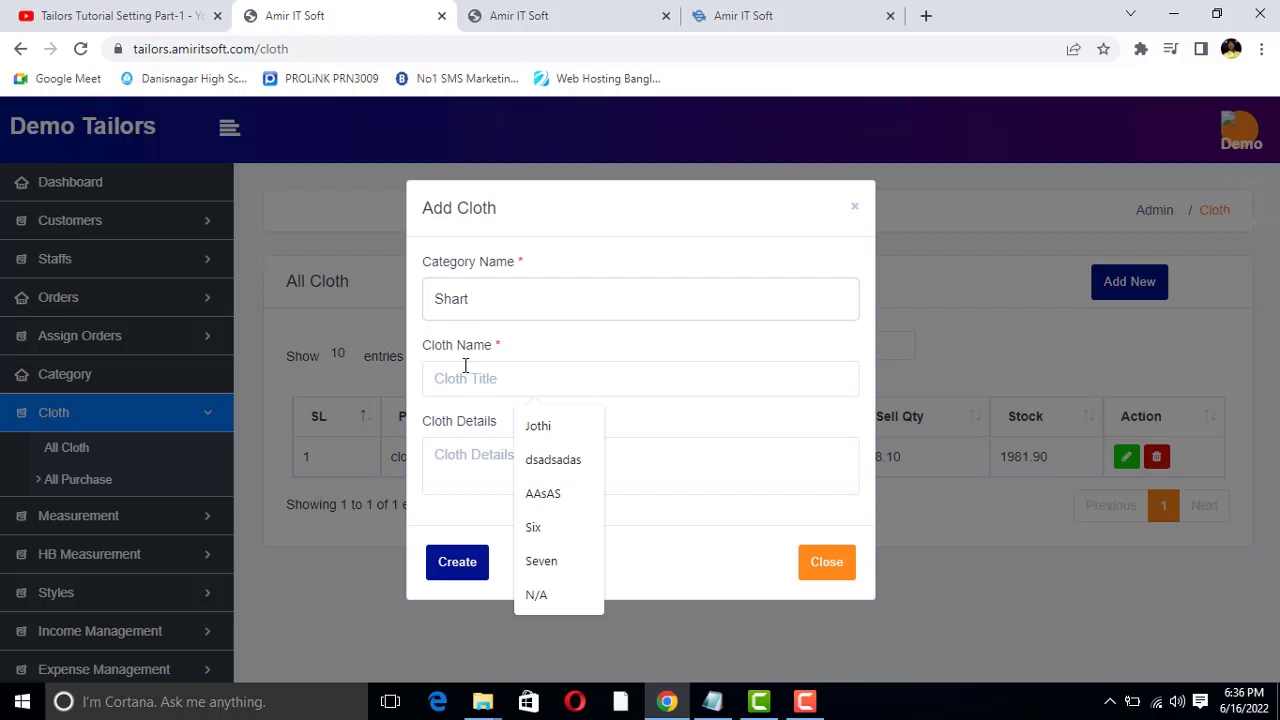
pyautogui.write('Shart Pic')
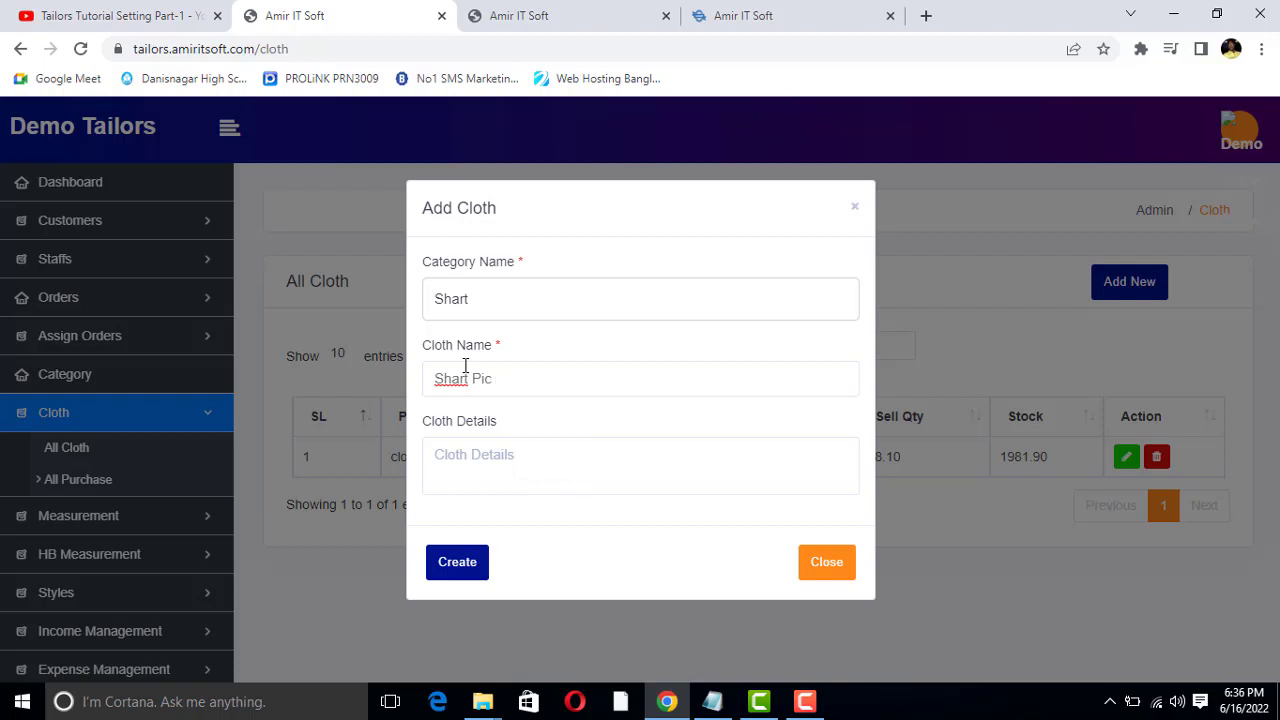
pyautogui.click(473, 458)
pyautogui.write('ijhfgfgfgh')
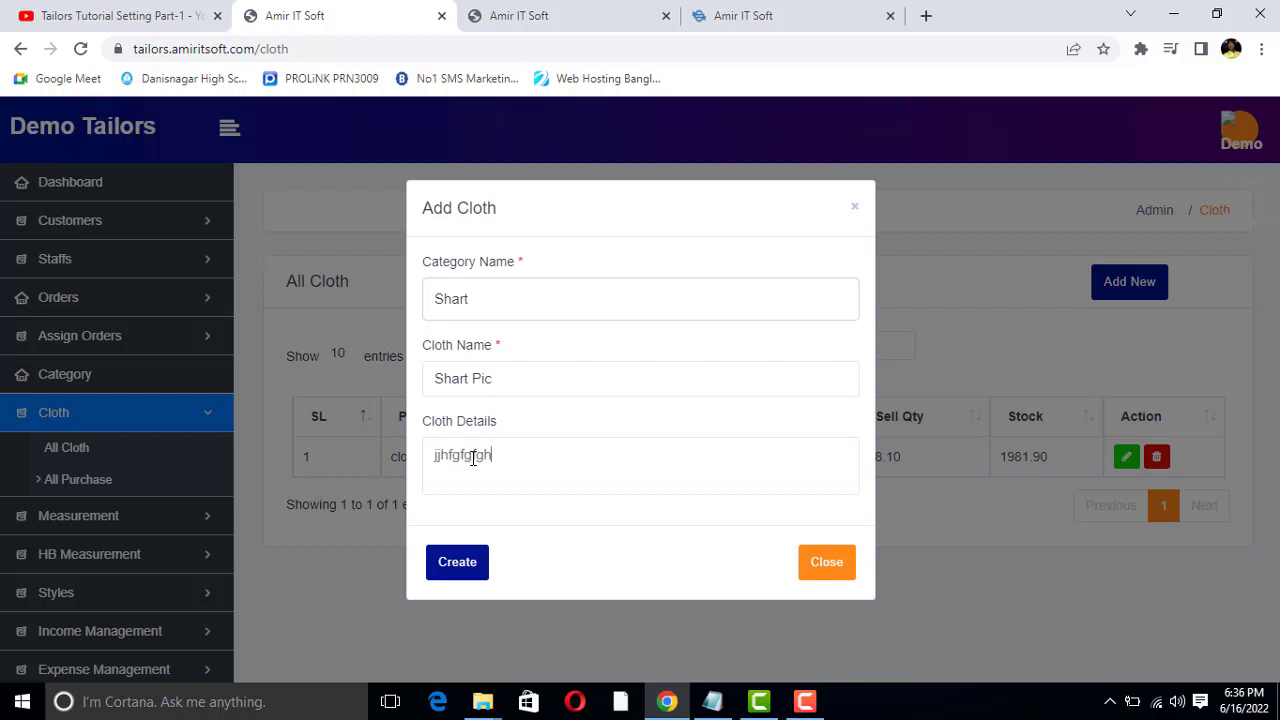
pyautogui.click(465, 558)
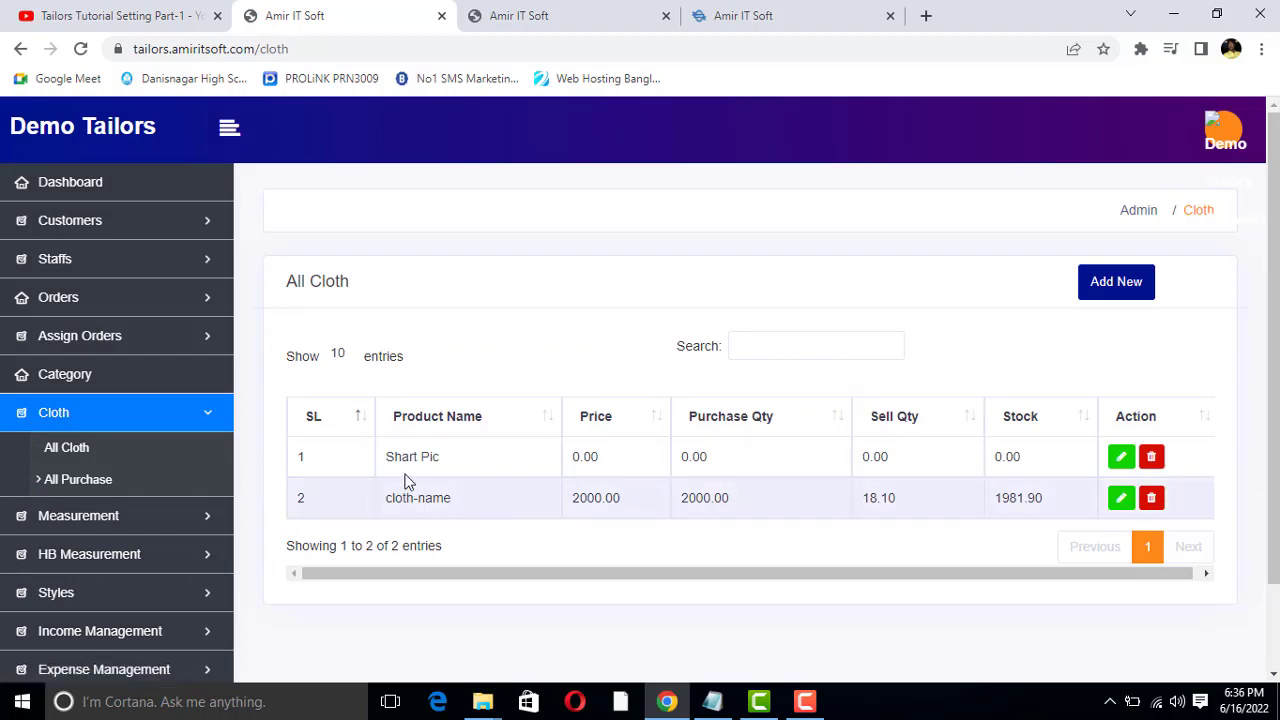
# Examine the Shart Pic row's product name, price, purchase quantity, sell quantity and stock in the cloth list
pyautogui.tripleClick(418, 461)
pyautogui.doubleClick(586, 460)
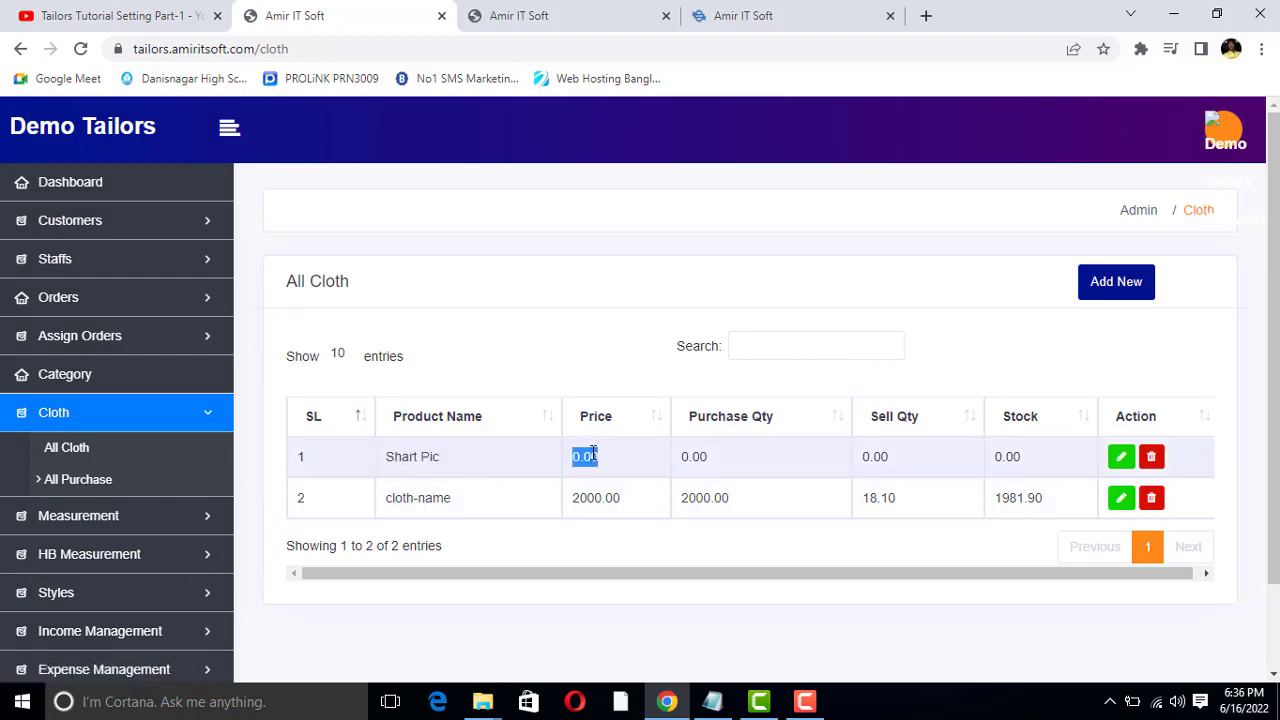
pyautogui.doubleClick(694, 456)
pyautogui.doubleClick(876, 456)
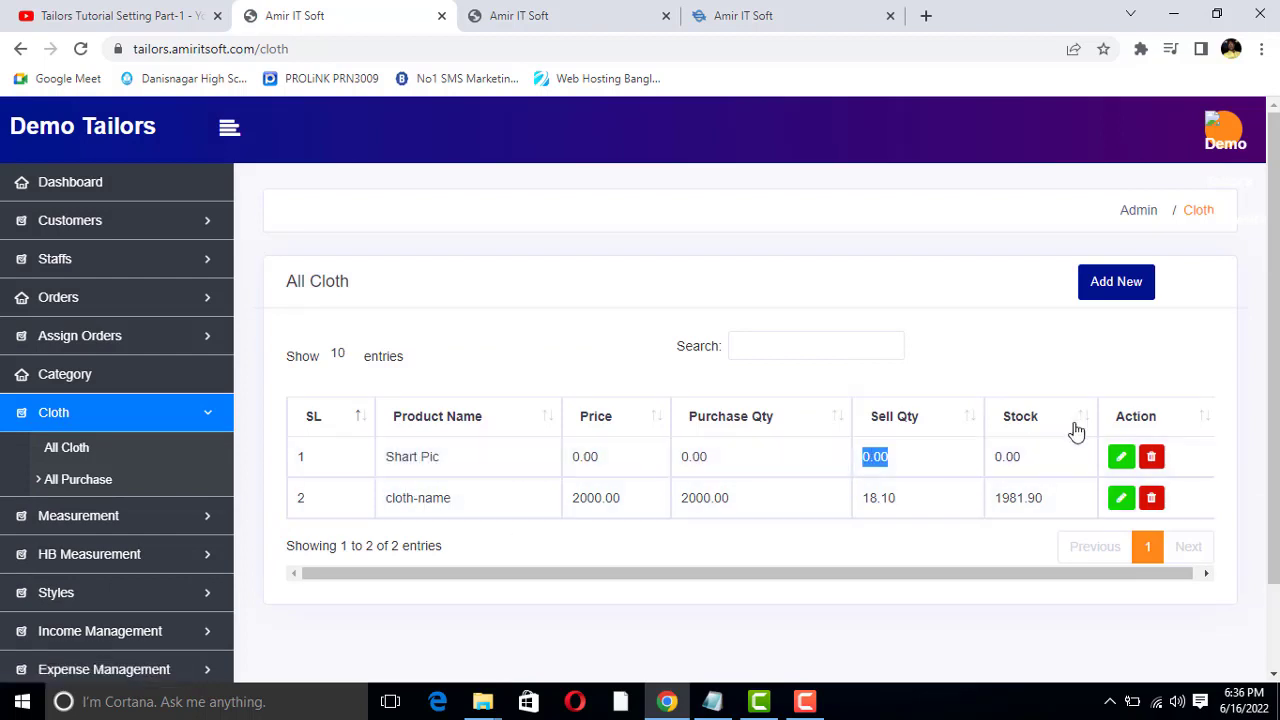
pyautogui.doubleClick(1010, 456)
pyautogui.click(557, 457)
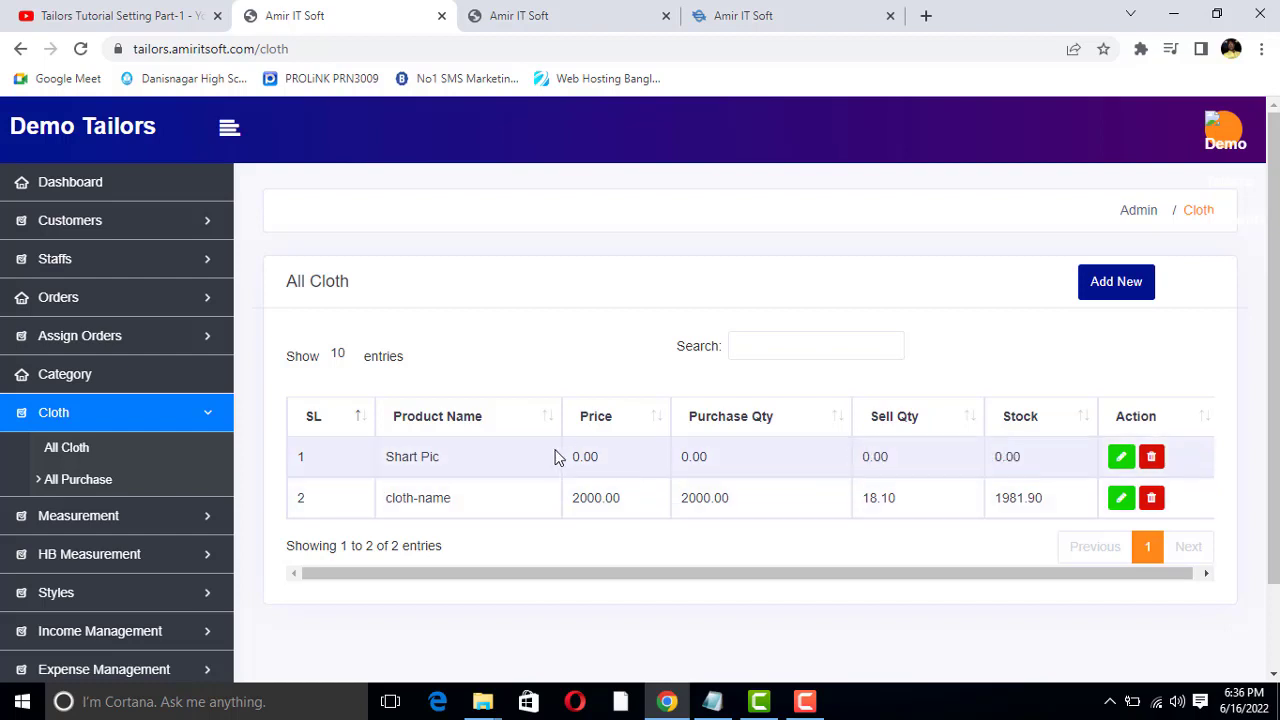
pyautogui.doubleClick(587, 454)
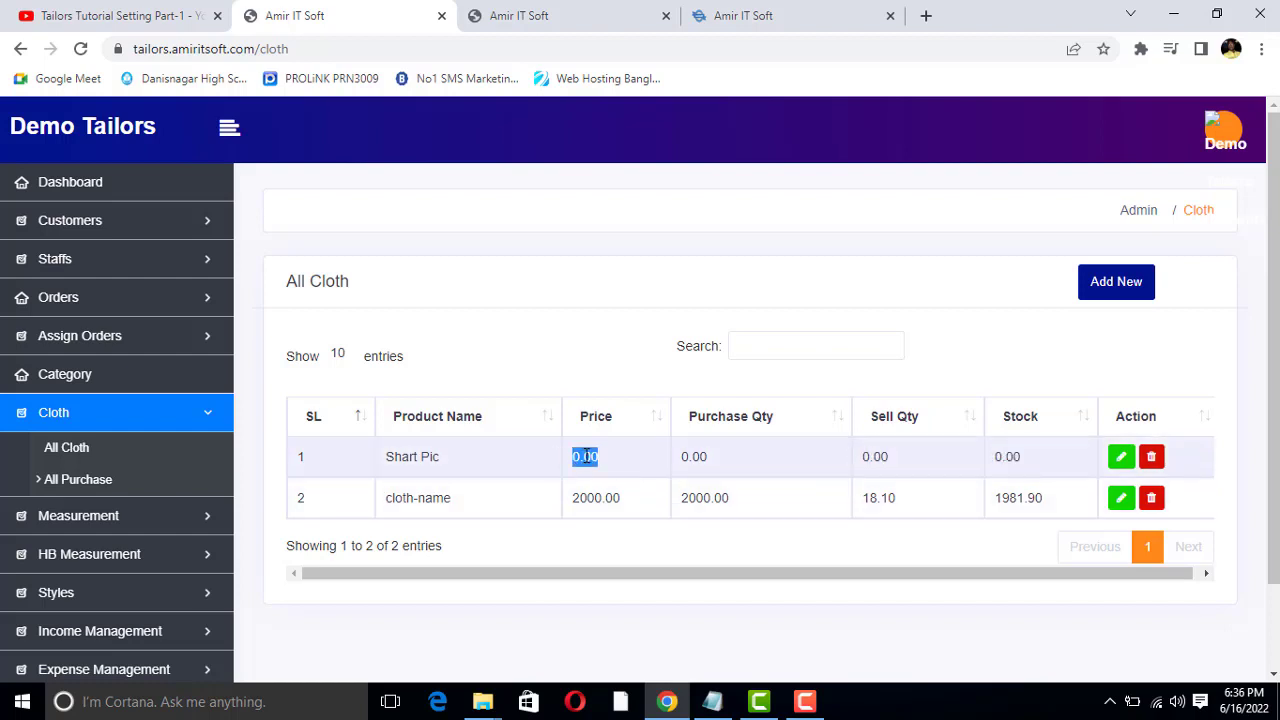
pyautogui.doubleClick(695, 456)
pyautogui.click(855, 458)
pyautogui.doubleClick(876, 456)
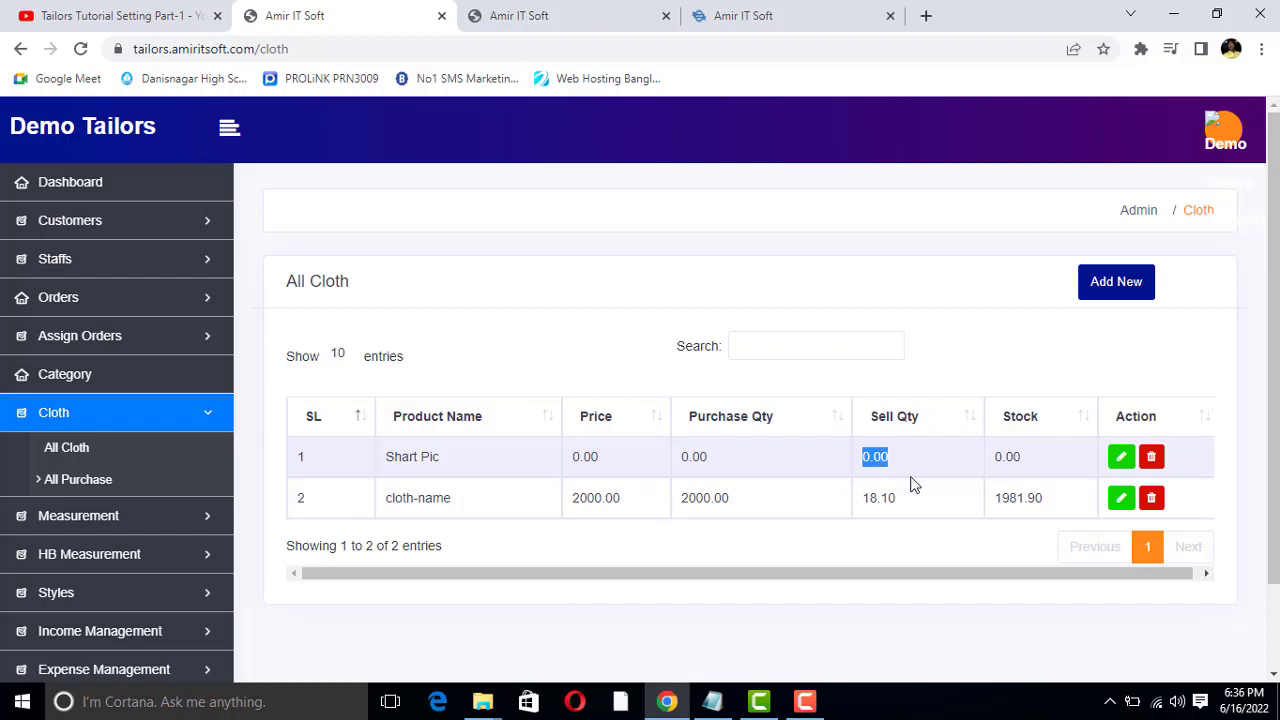
pyautogui.doubleClick(1007, 456)
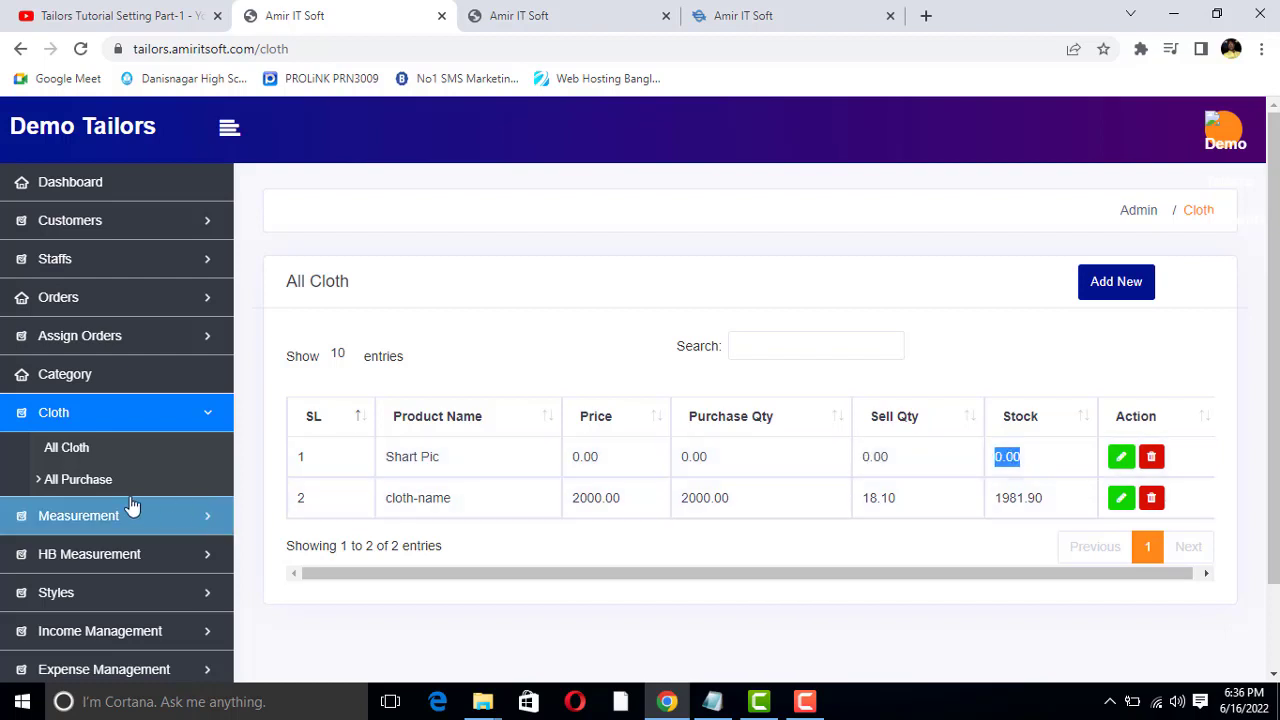
# Start a new entry in the All Purchase list dated 06/16/2022 for the cloth Shart Pic
pyautogui.click(80, 480)
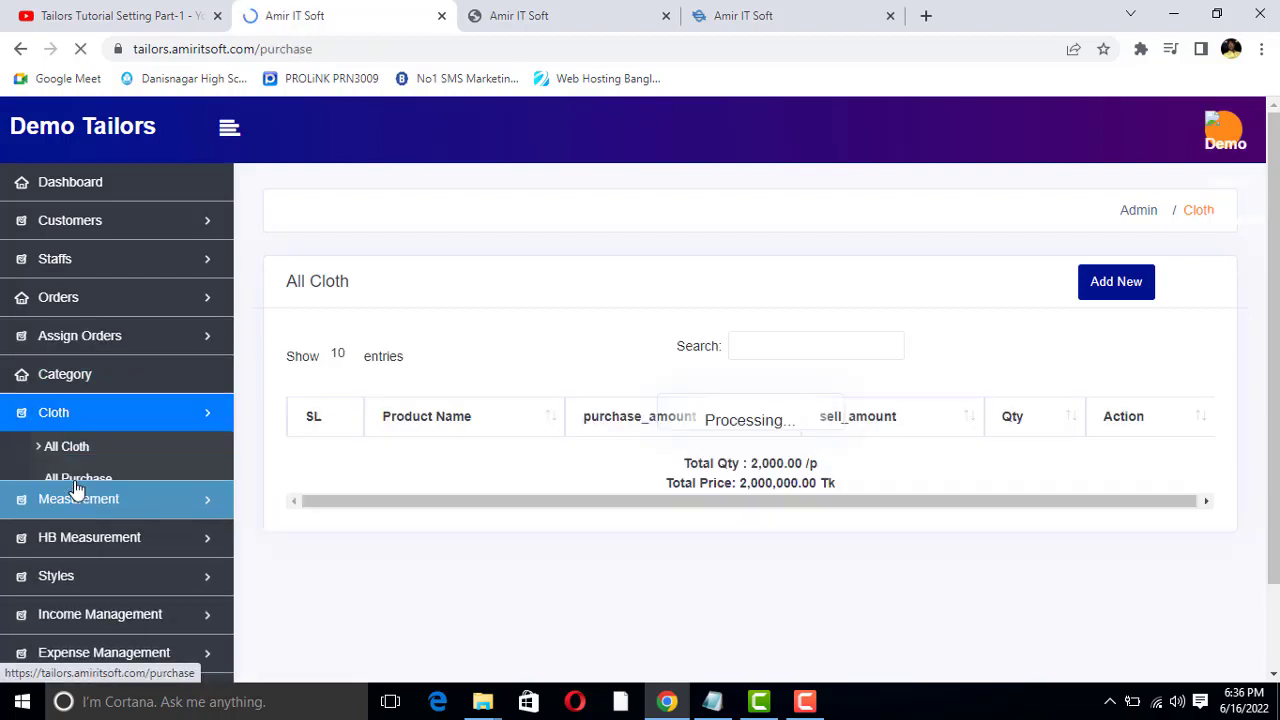
pyautogui.click(1101, 287)
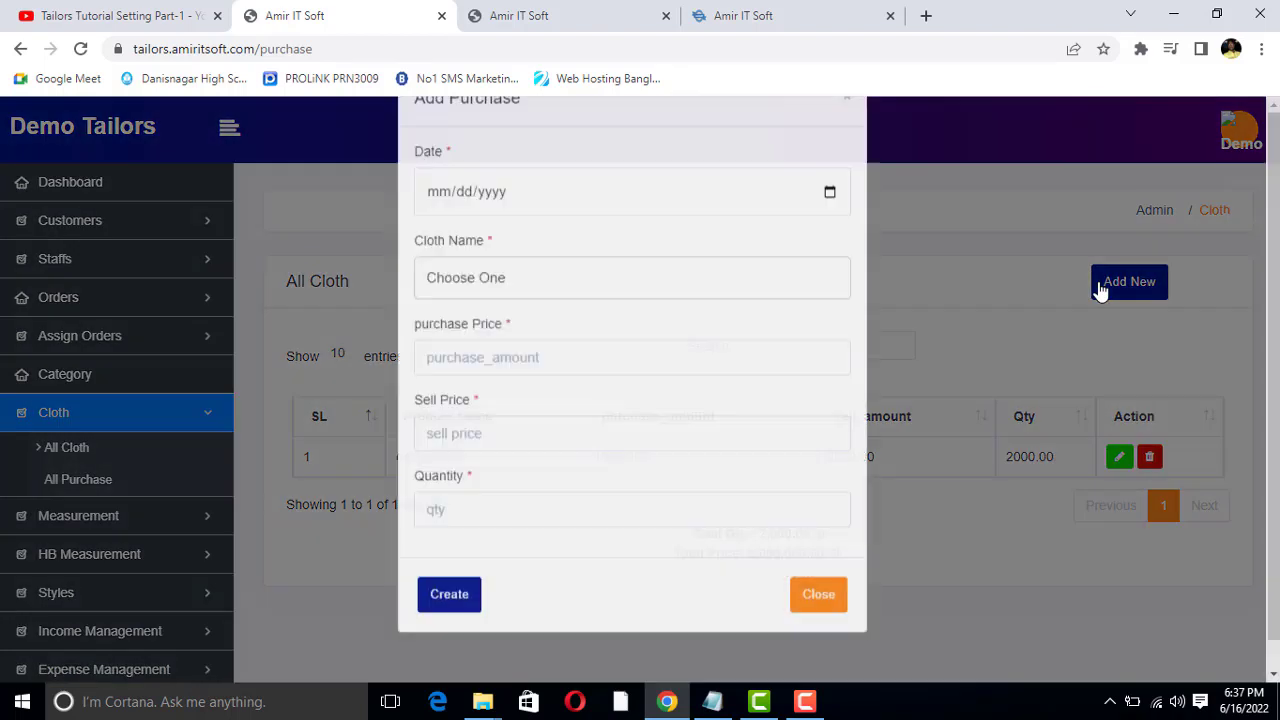
pyautogui.click(829, 245)
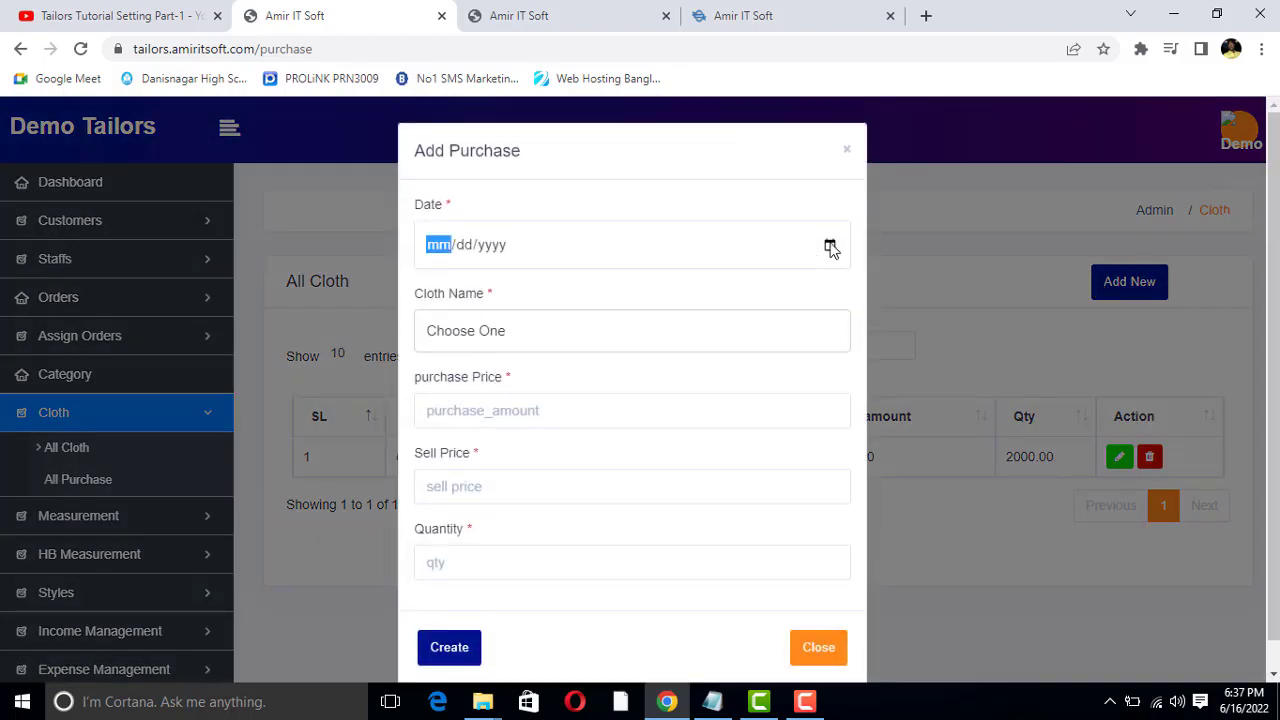
pyautogui.click(543, 404)
pyautogui.click(487, 337)
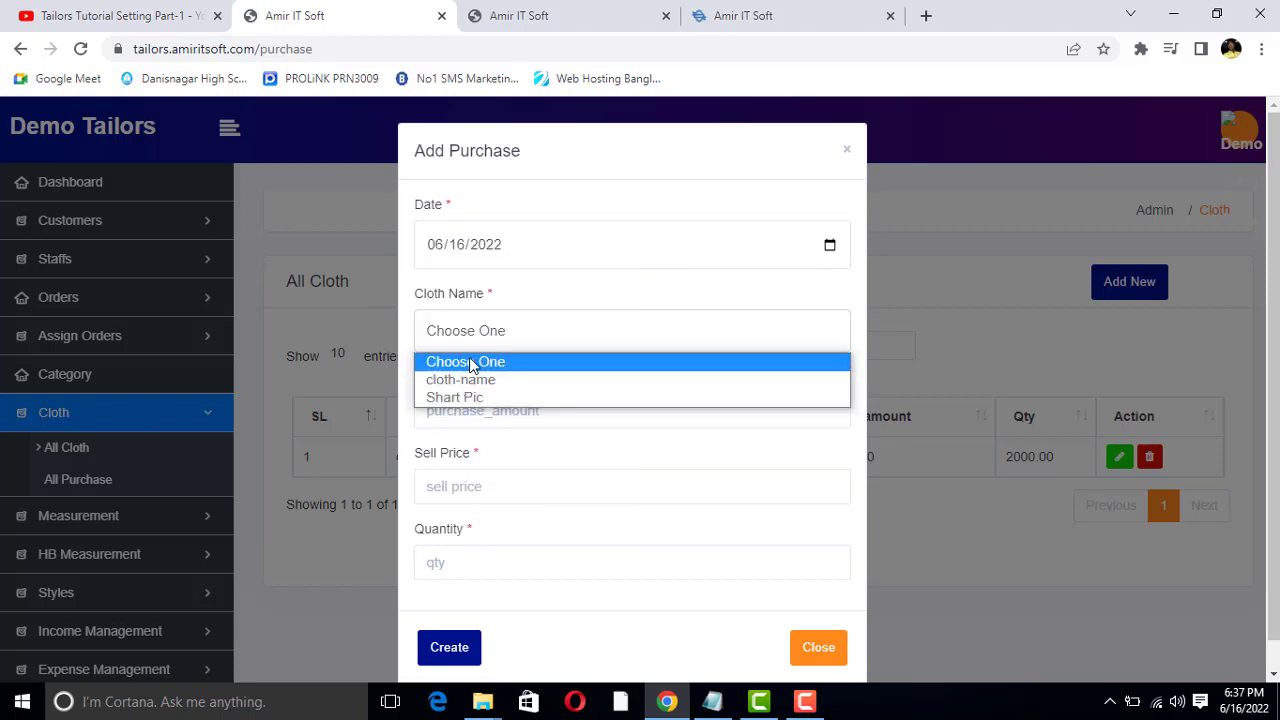
pyautogui.click(465, 398)
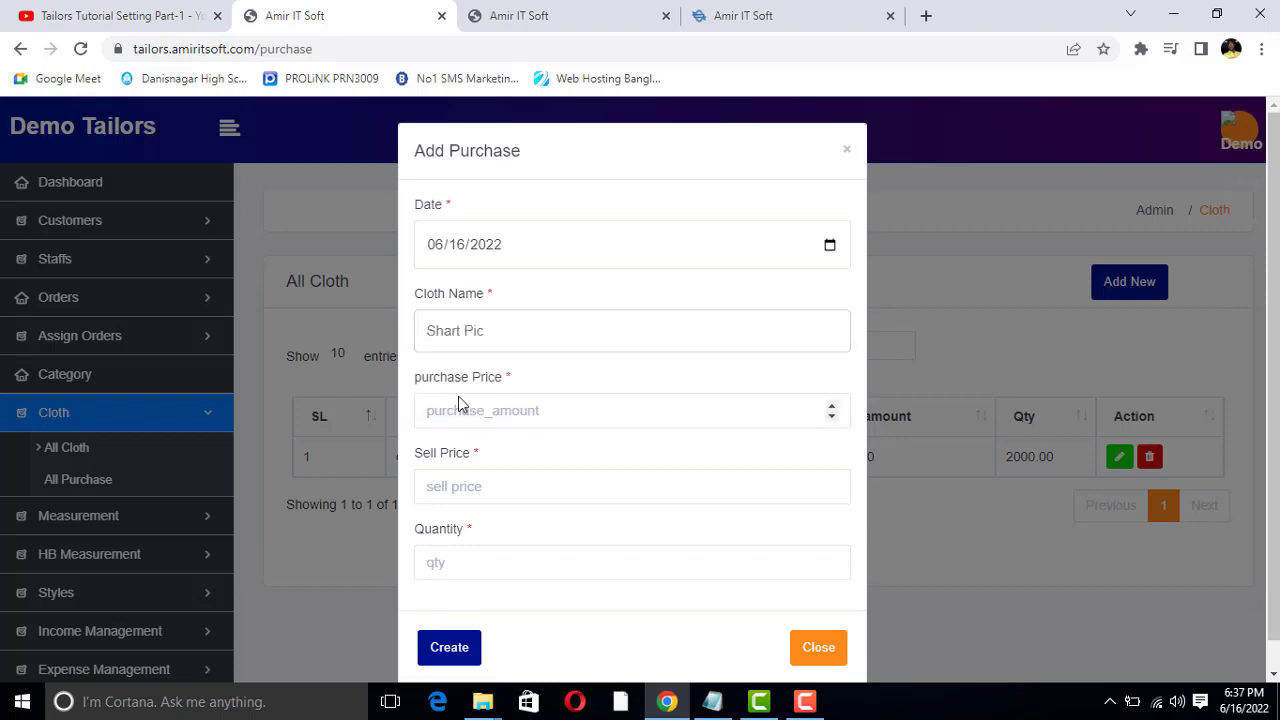
# Set the purchase price to 80, the sell price to 100 and the quantity to 150, and create the purchase
pyautogui.click(469, 408)
pyautogui.scroll(-1, 489, 417)
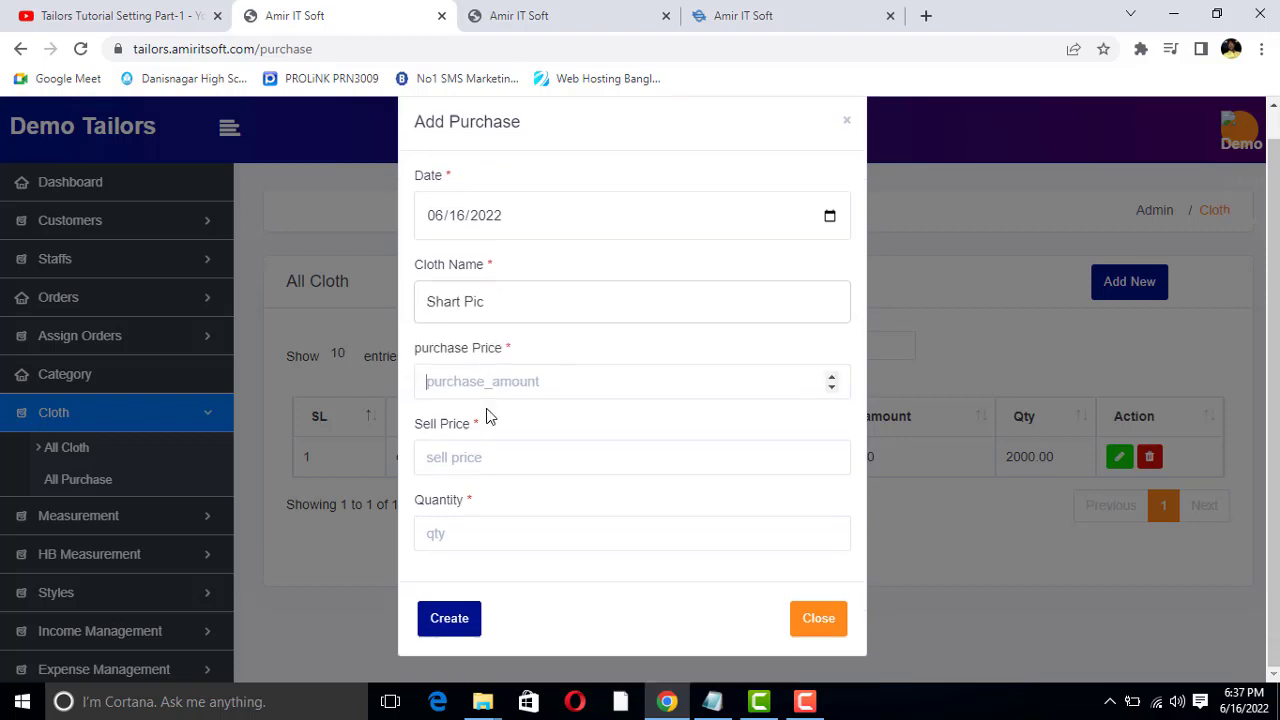
pyautogui.write('80')
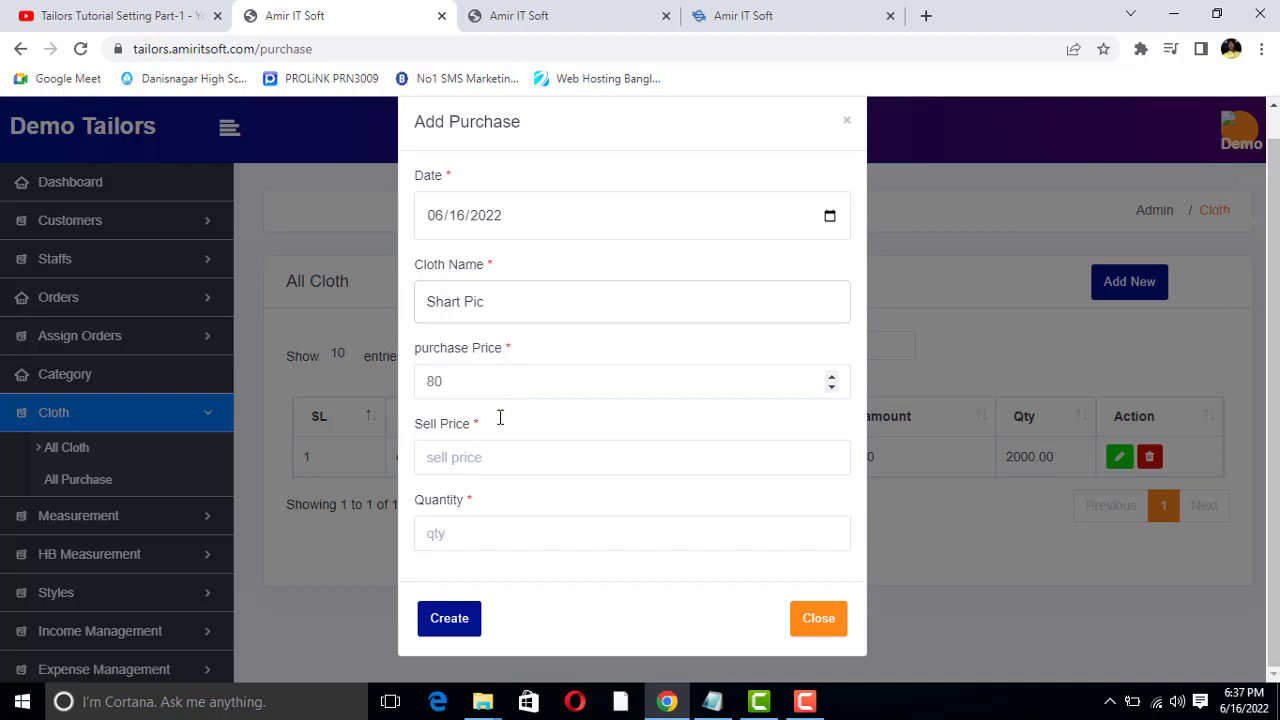
pyautogui.click(471, 462)
pyautogui.write('100')
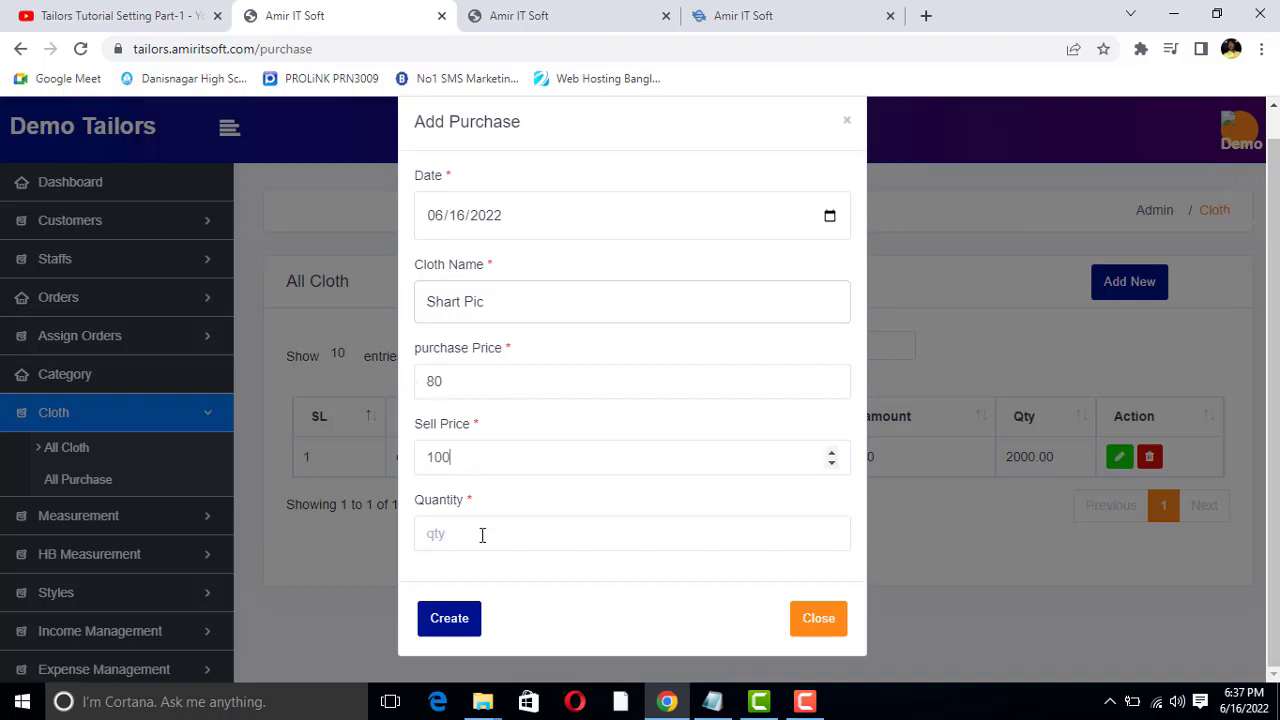
pyautogui.click(482, 535)
pyautogui.click(453, 620)
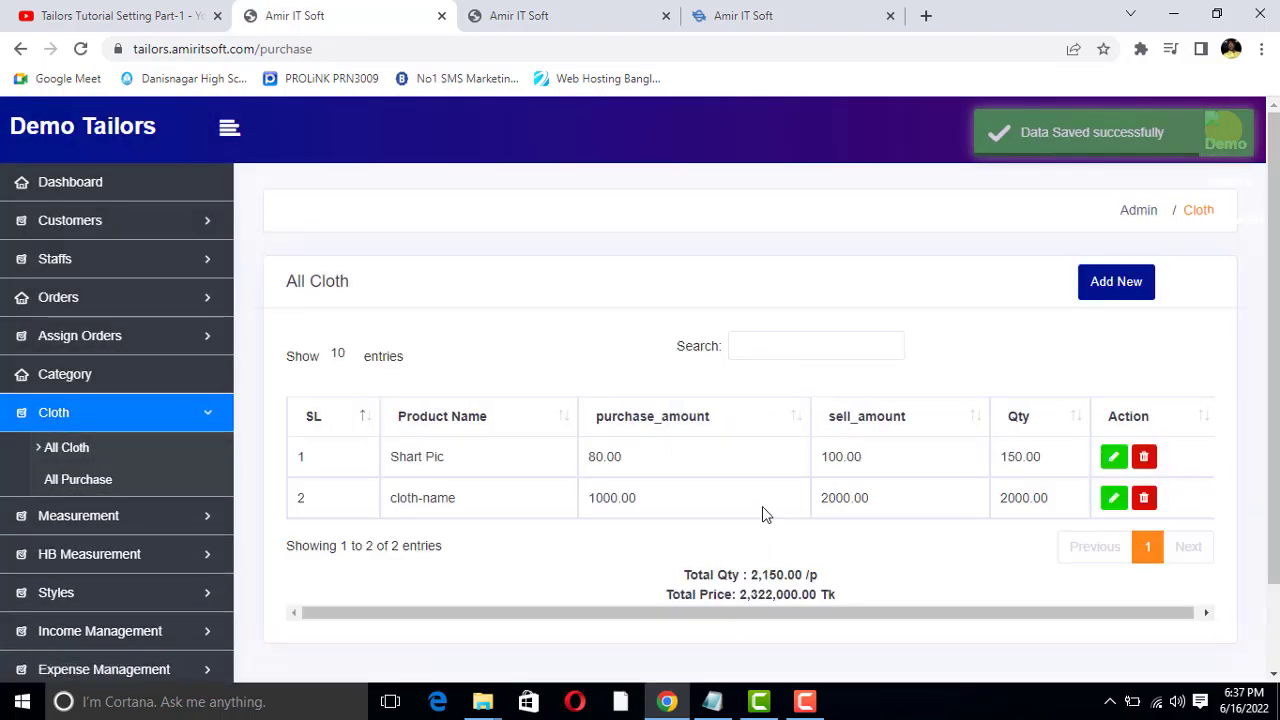
# Open the All Cloth list and examine the Shart Pic row's price, purchase quantity, sell quantity and stock after the purchase
pyautogui.click(40, 450)
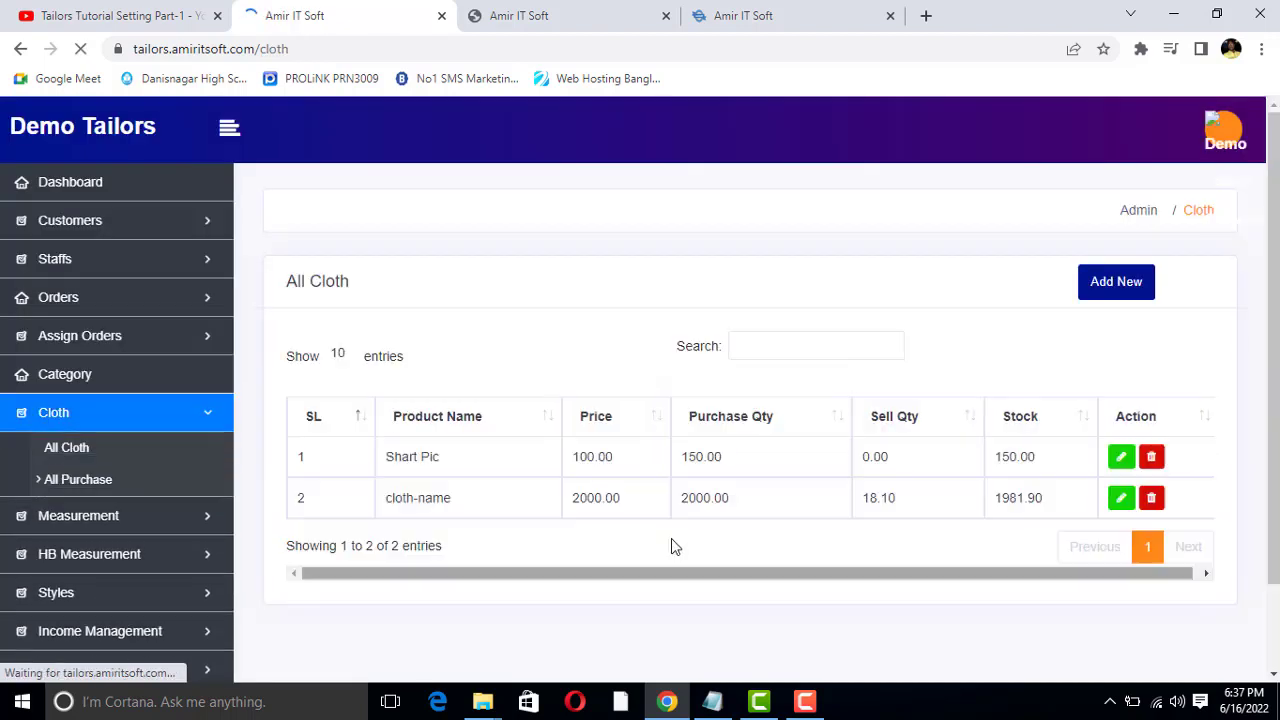
pyautogui.doubleClick(404, 456)
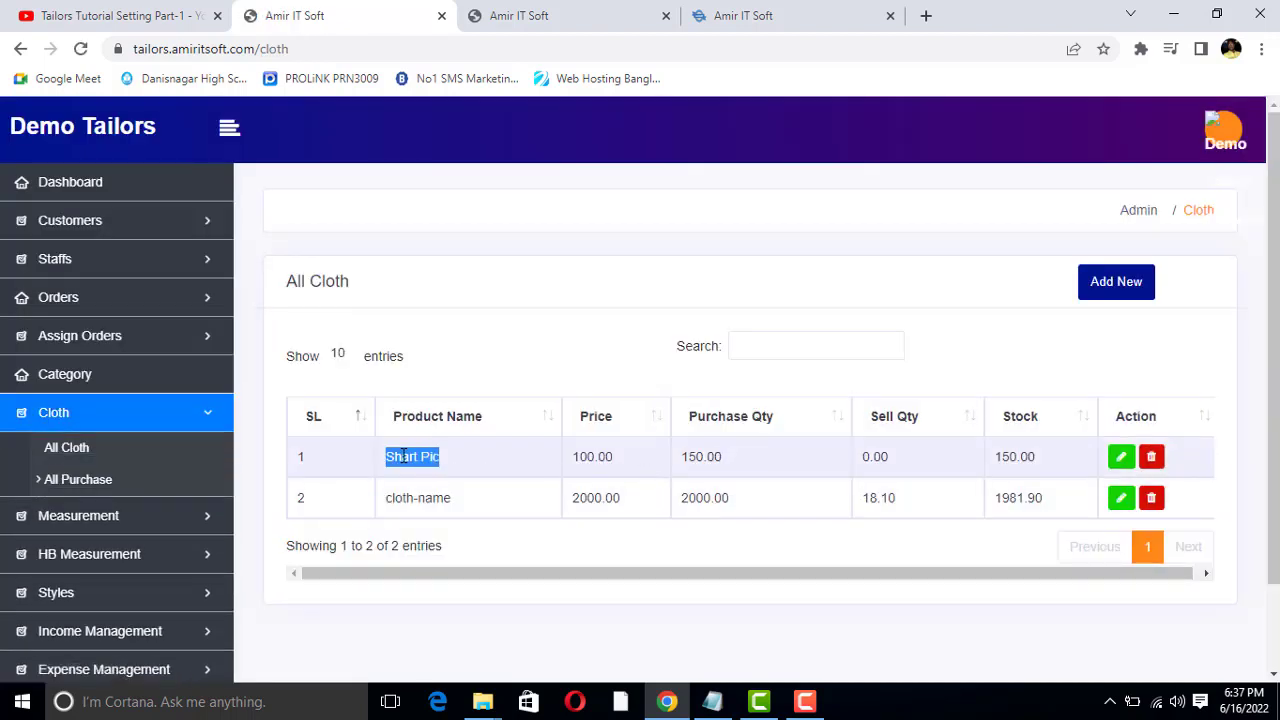
pyautogui.doubleClick(586, 456)
pyautogui.click(585, 455)
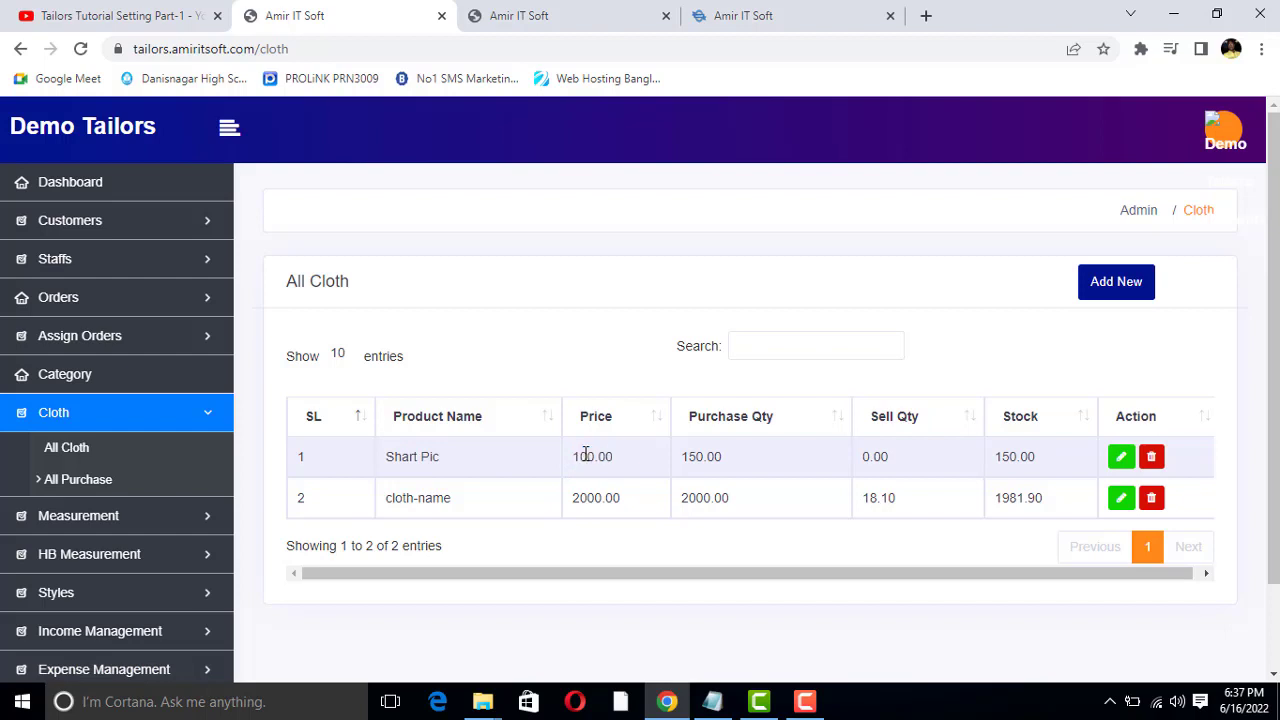
pyautogui.doubleClick(586, 455)
pyautogui.doubleClick(400, 458)
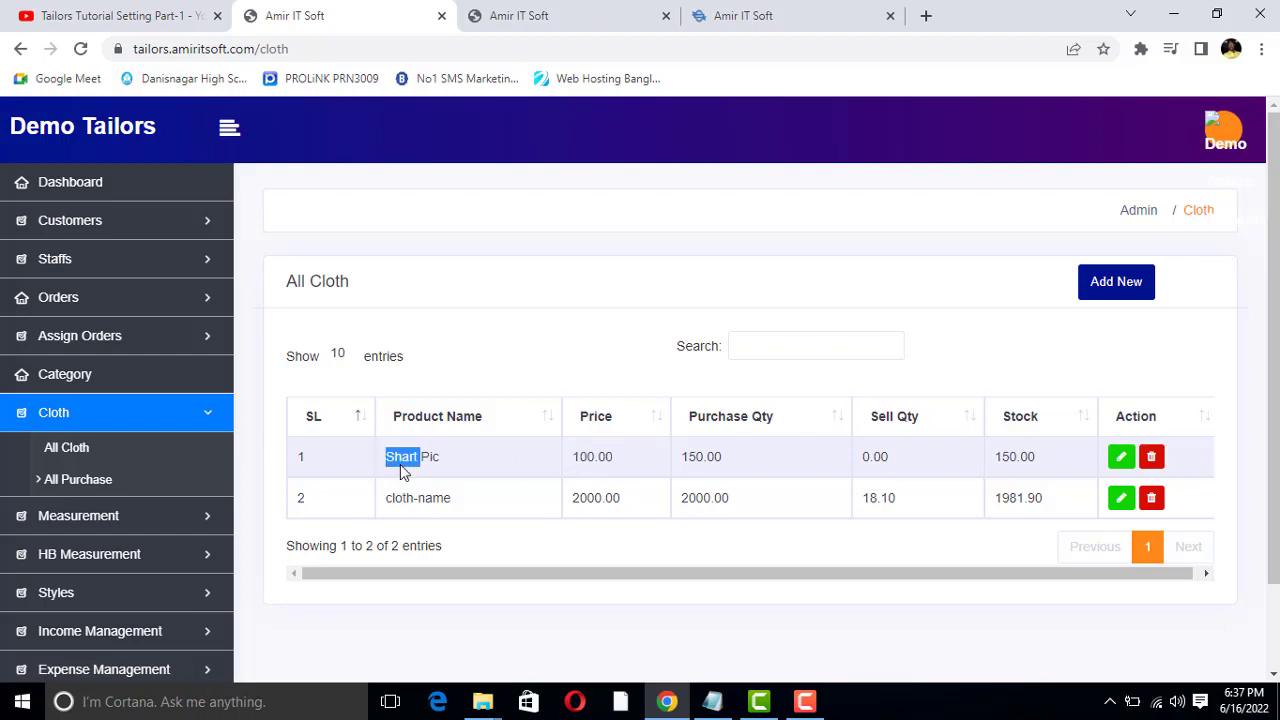
pyautogui.doubleClick(588, 456)
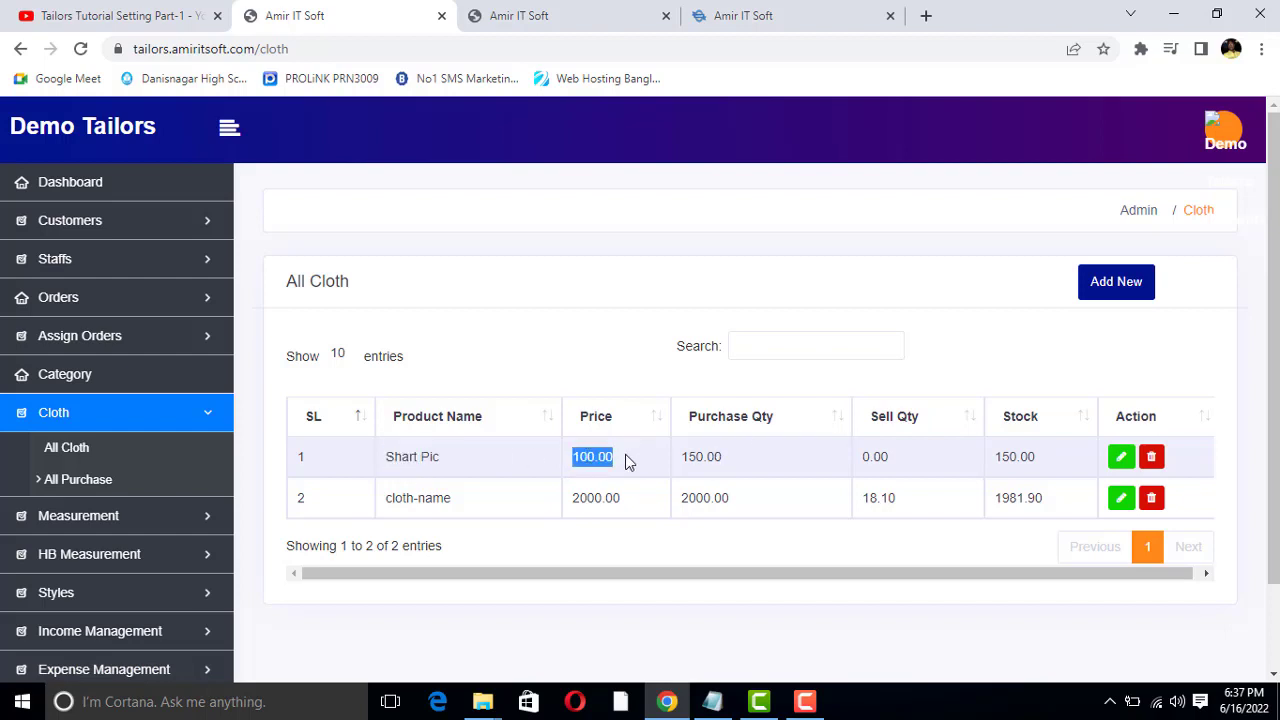
pyautogui.doubleClick(692, 456)
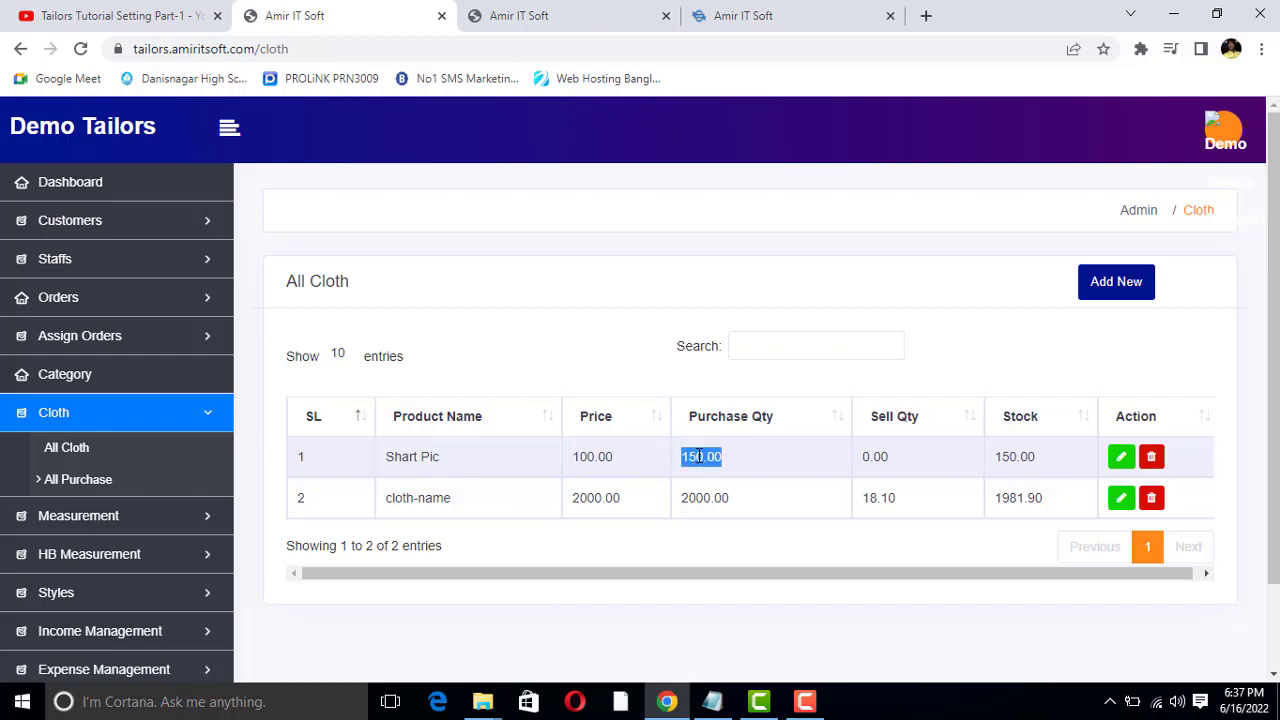
pyautogui.click(692, 456)
pyautogui.doubleClick(692, 456)
pyautogui.click(692, 456)
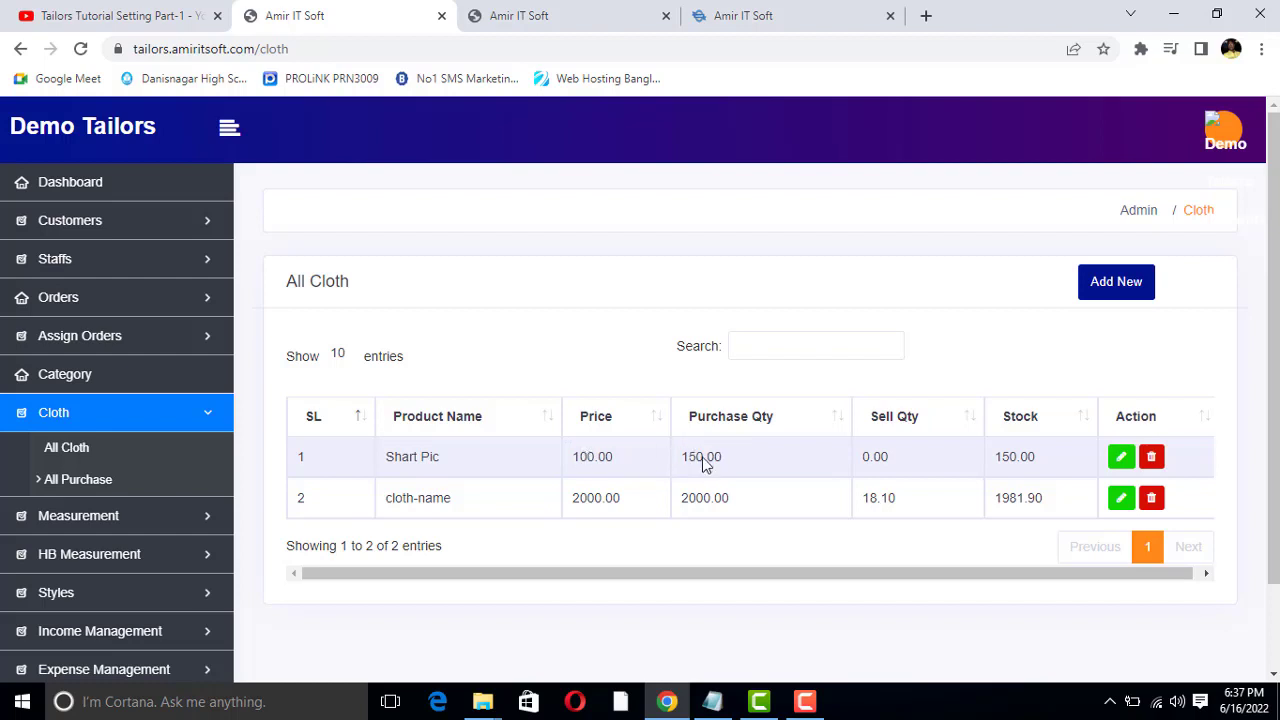
pyautogui.doubleClick(701, 456)
pyautogui.click(701, 456)
pyautogui.doubleClick(700, 456)
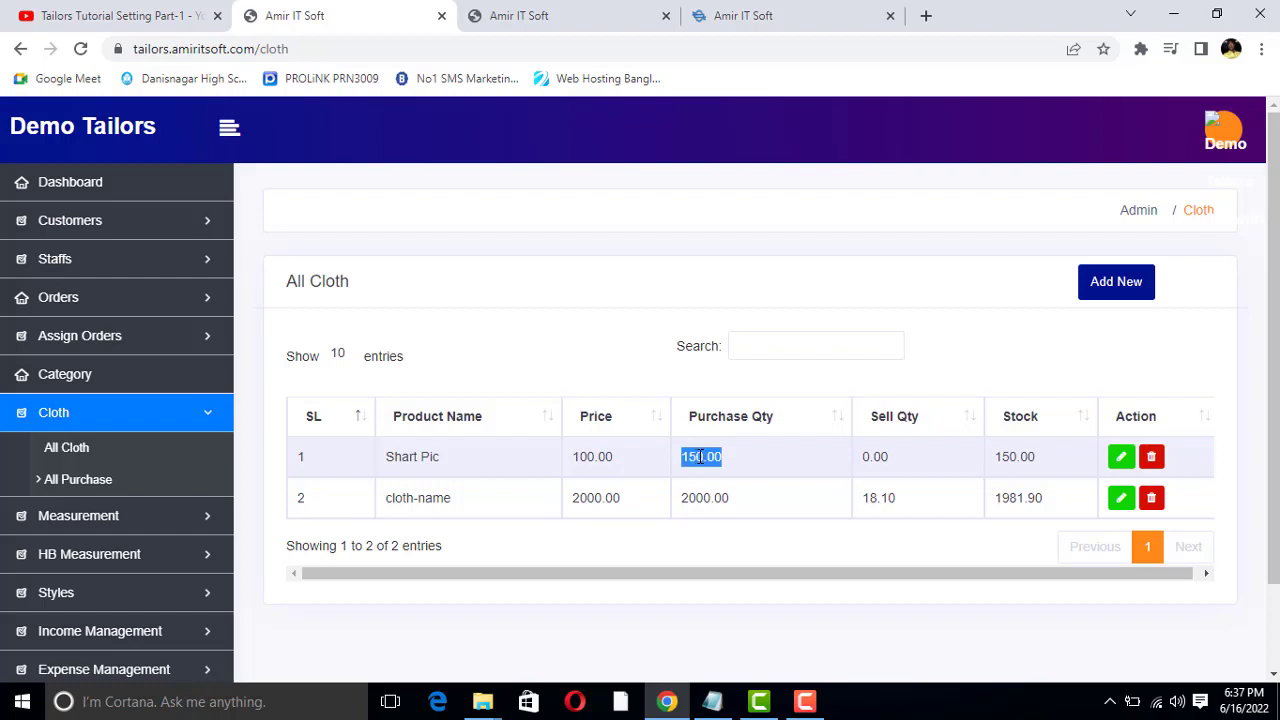
pyautogui.click(870, 456)
pyautogui.doubleClick(878, 456)
pyautogui.click(1000, 456)
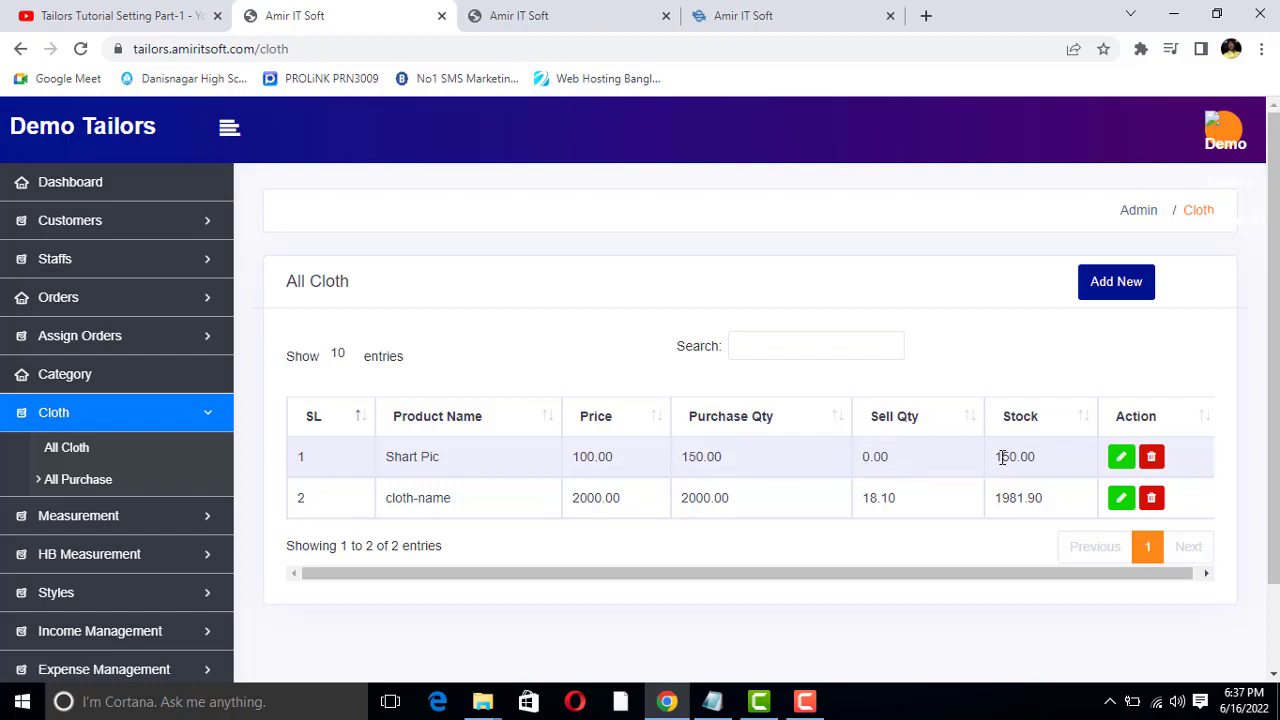
pyautogui.doubleClick(1012, 456)
pyautogui.doubleClick(873, 456)
pyautogui.click(875, 456)
pyautogui.doubleClick(876, 456)
pyautogui.click(897, 468)
pyautogui.click(872, 456)
pyautogui.doubleClick(872, 456)
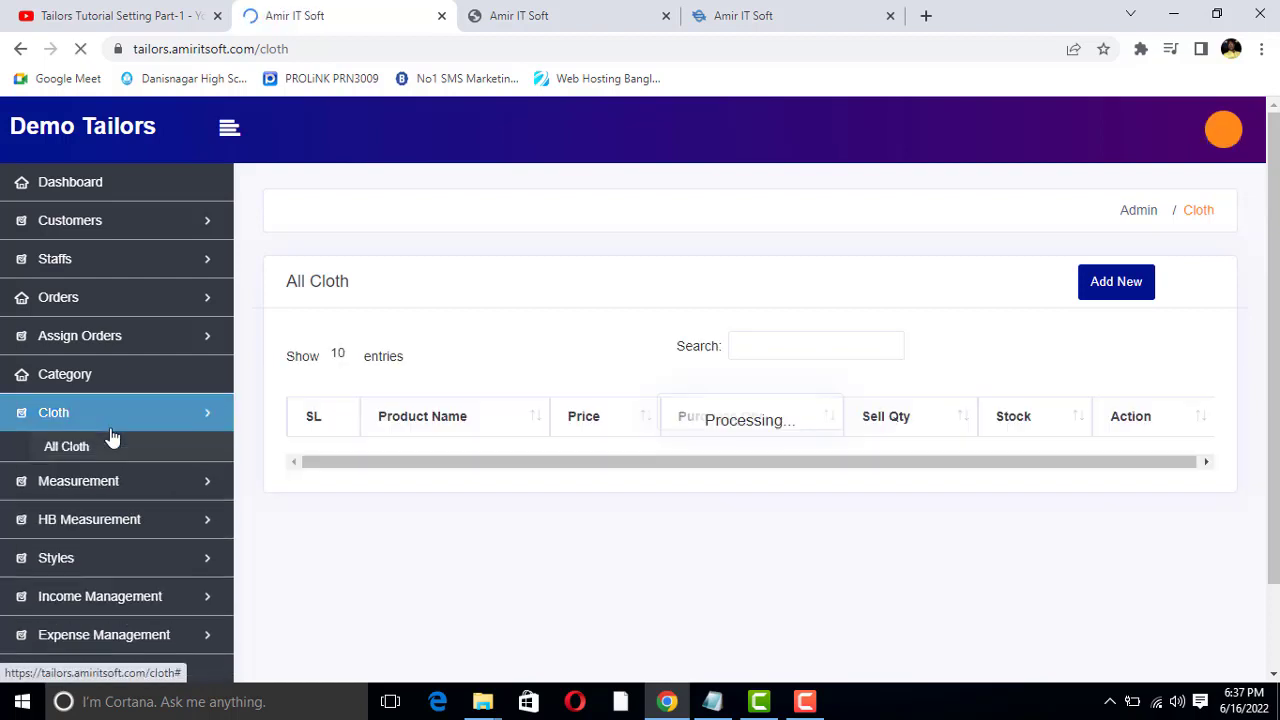
# Review the Shart Pic row's product name and price, and compare its purchase quantity with that of the cloth-name row
pyautogui.click(110, 414)
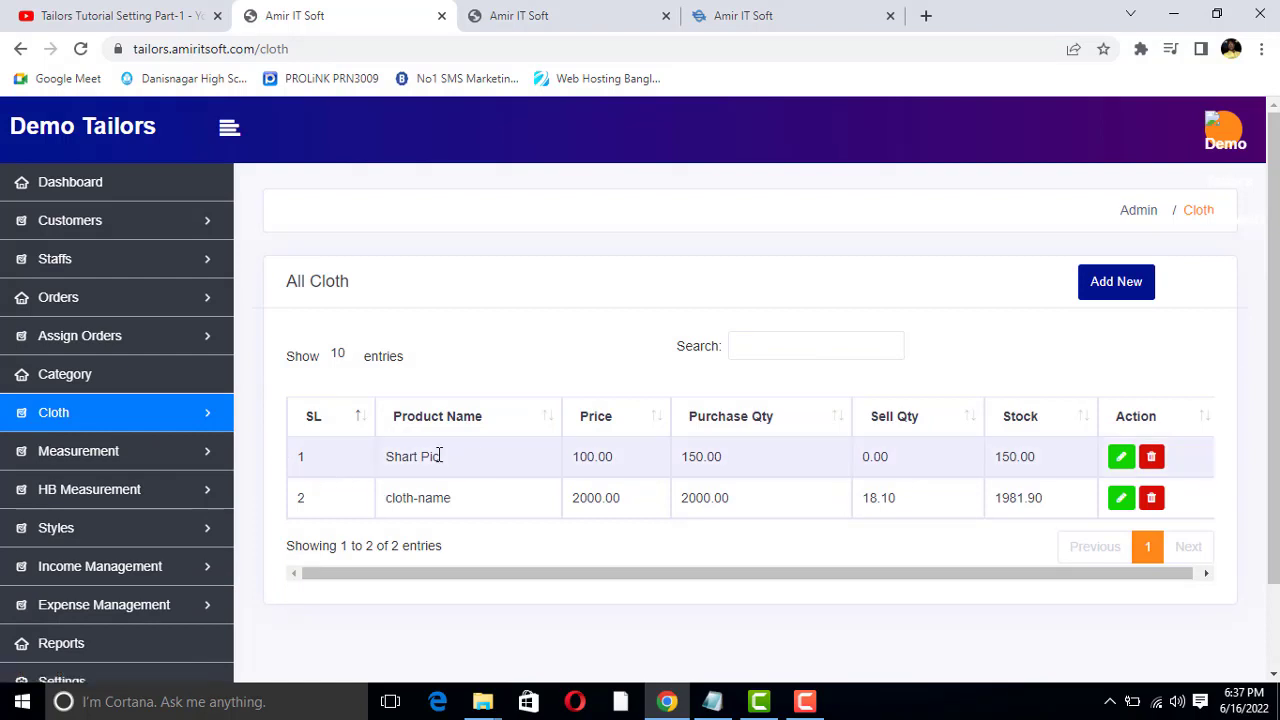
pyautogui.moveTo(439, 455); pyautogui.dragTo(421, 458)
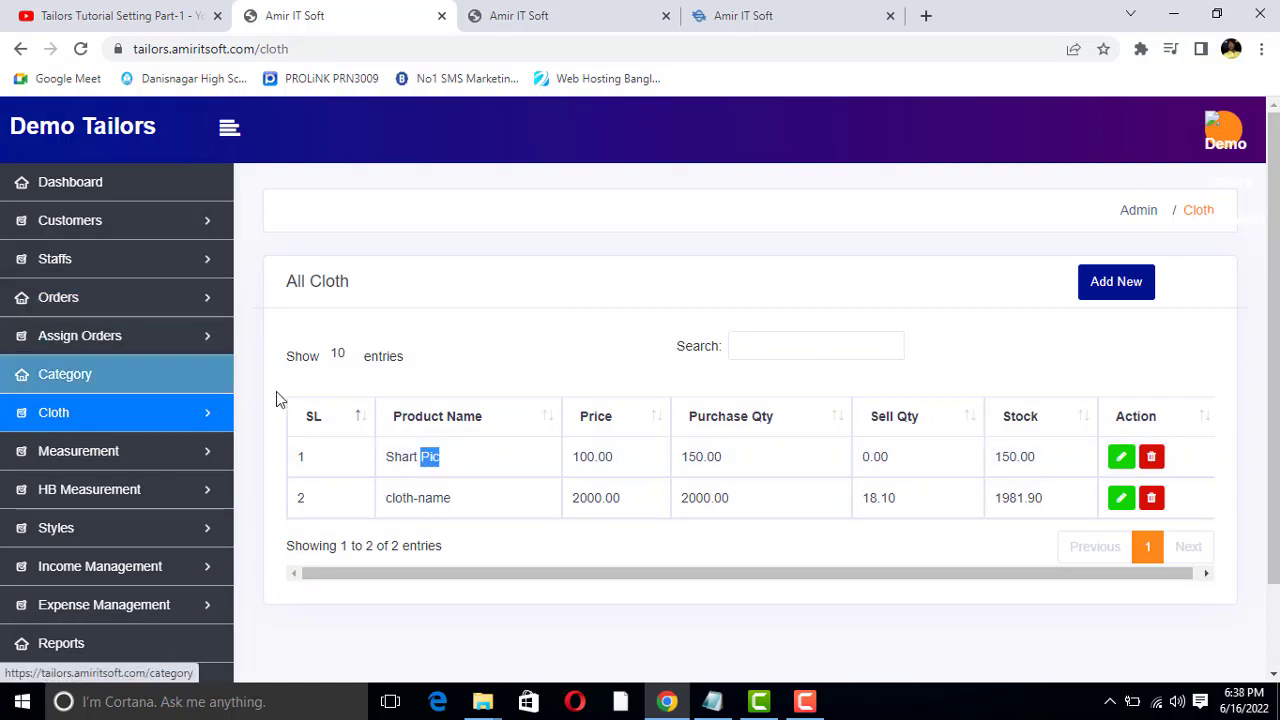
pyautogui.click(413, 460)
pyautogui.moveTo(413, 460); pyautogui.dragTo(723, 465)
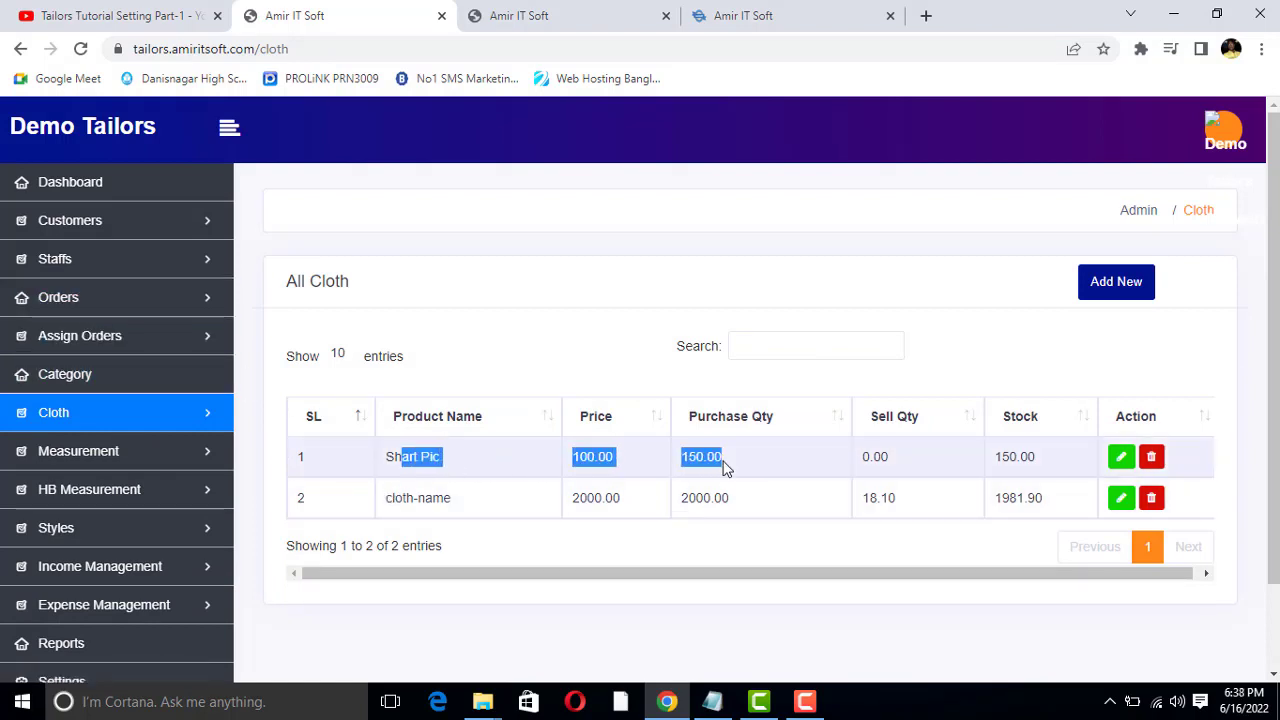
pyautogui.click(471, 463)
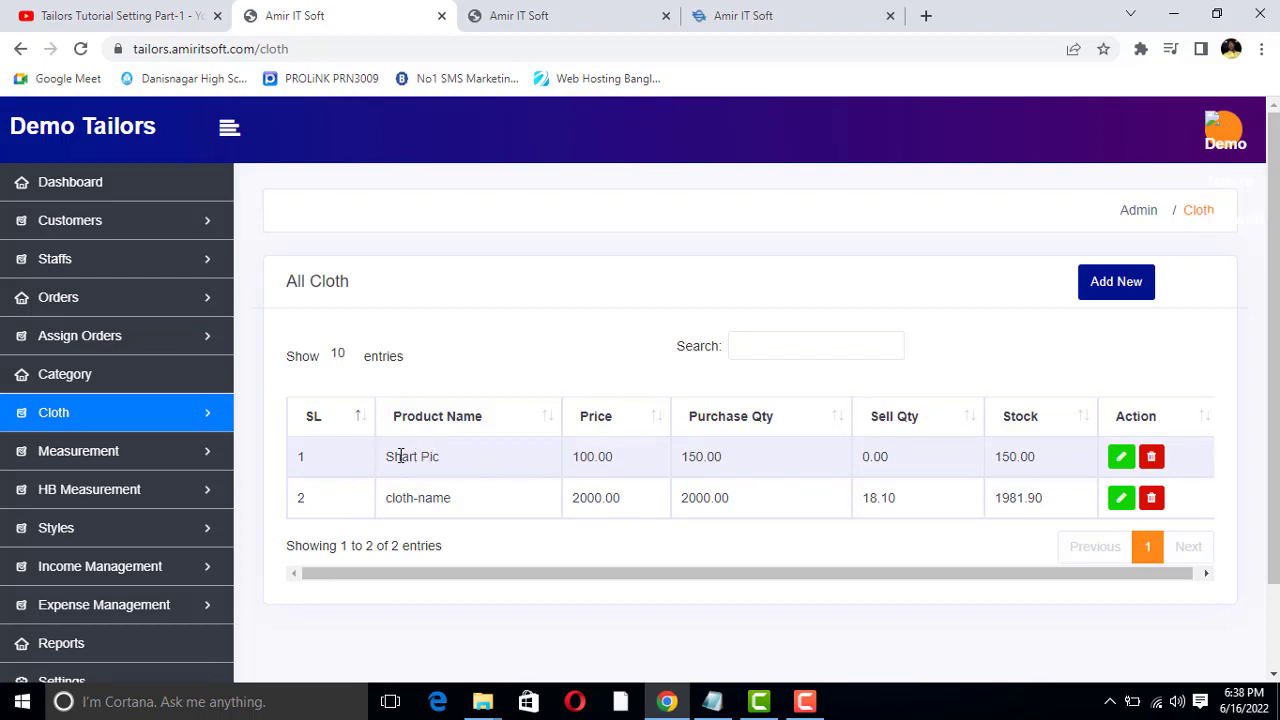
pyautogui.moveTo(401, 456)
pyautogui.mouseDown()
pyautogui.moveTo(433, 456)
pyautogui.moveTo(416, 456)
pyautogui.mouseUp()
pyautogui.doubleClick(433, 456)
pyautogui.doubleClick(414, 456)
pyautogui.click(414, 456)
pyautogui.doubleClick(406, 456)
pyautogui.click(455, 458)
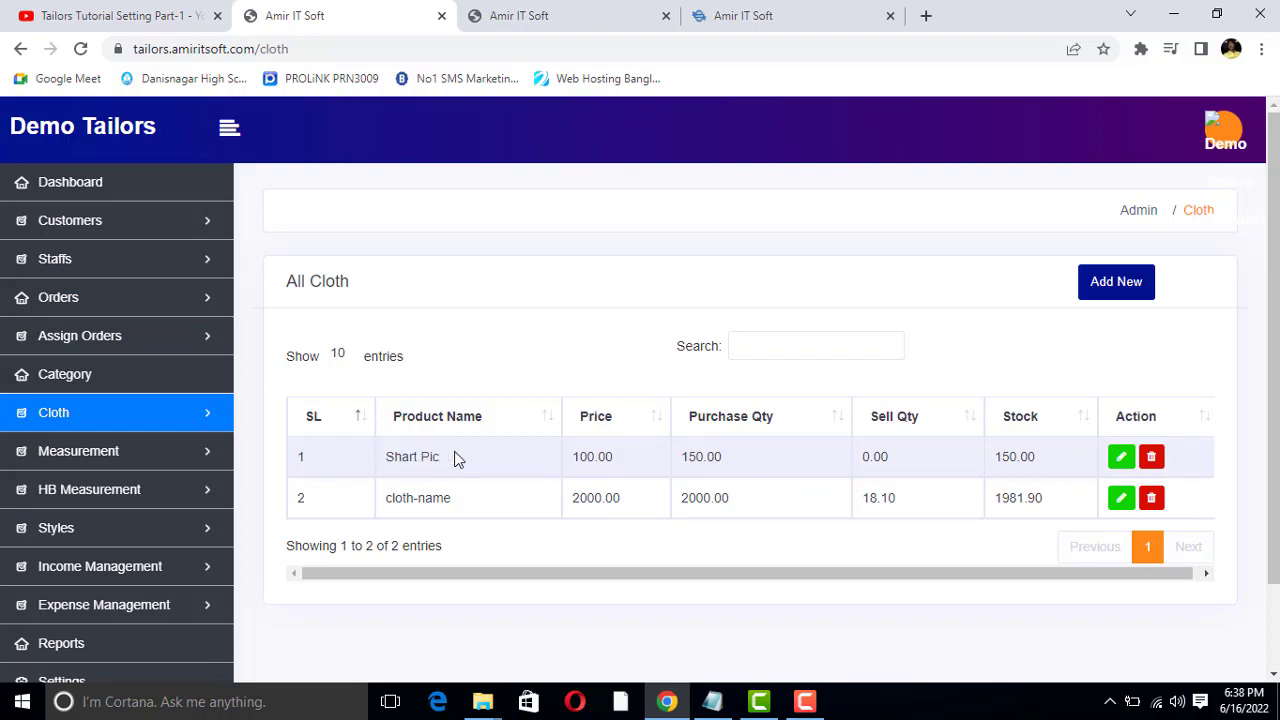
pyautogui.doubleClick(598, 452)
pyautogui.doubleClick(689, 455)
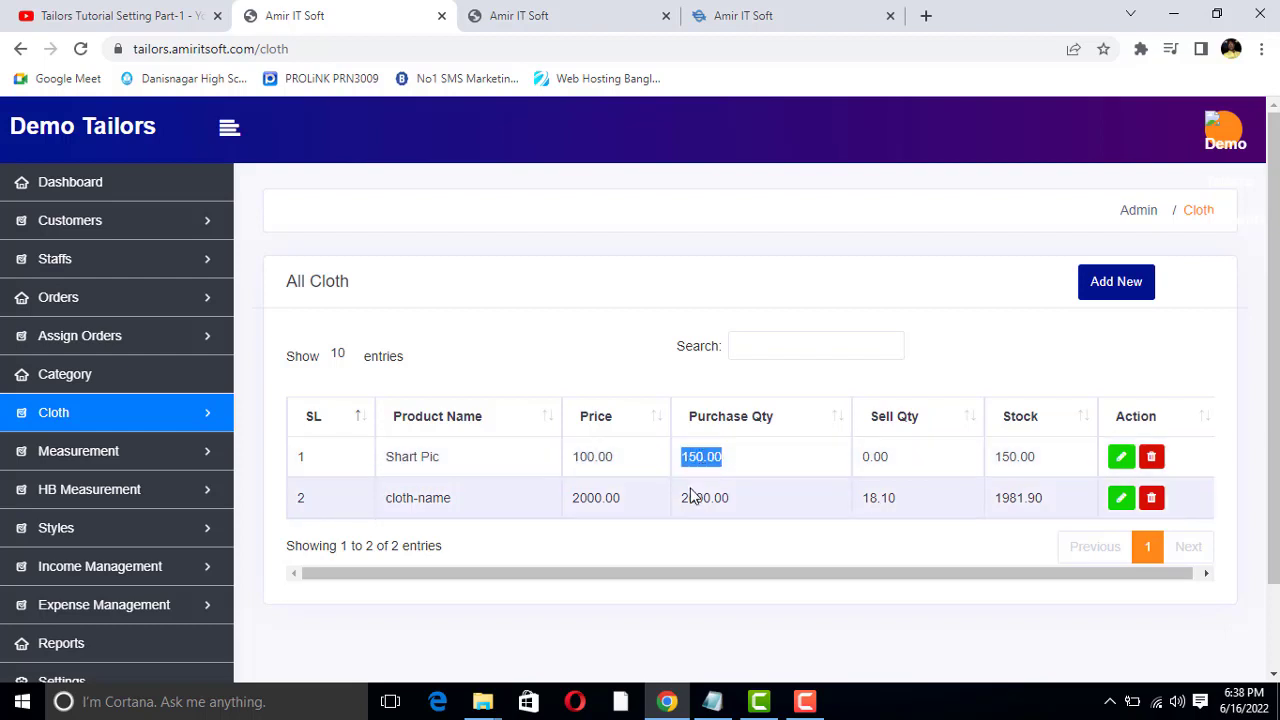
pyautogui.doubleClick(689, 497)
pyautogui.click(690, 494)
pyautogui.doubleClick(697, 456)
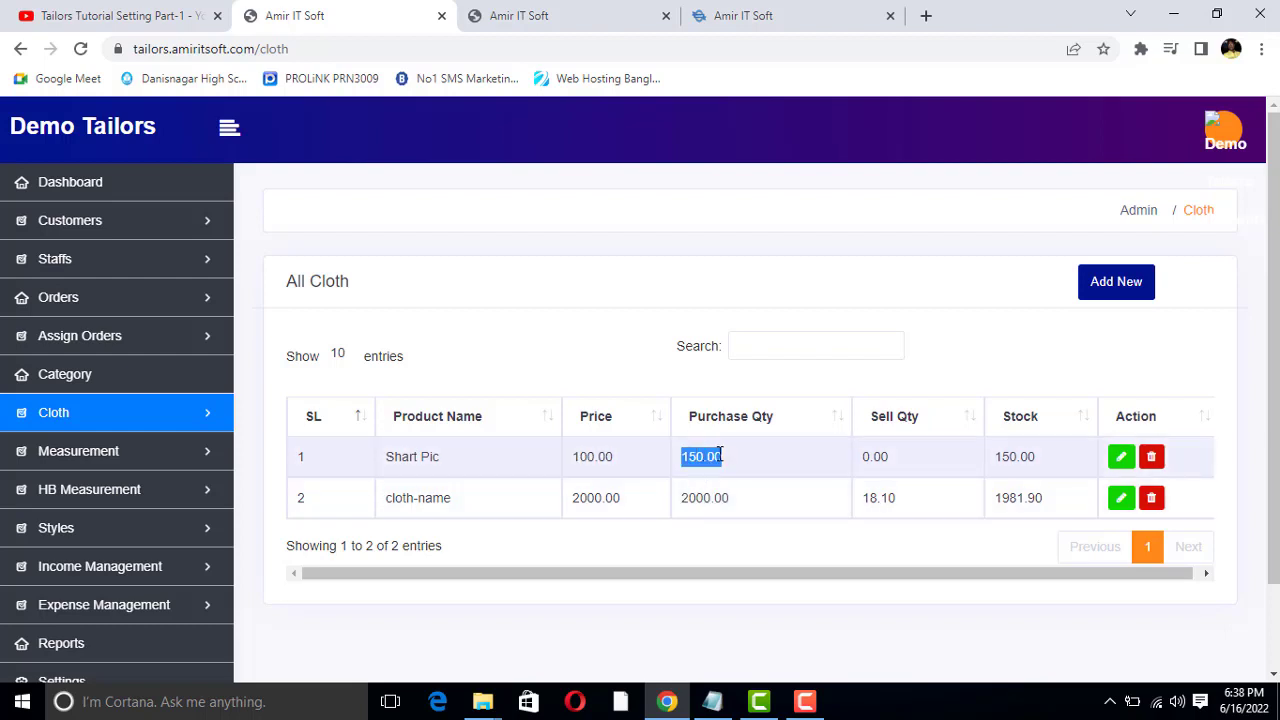